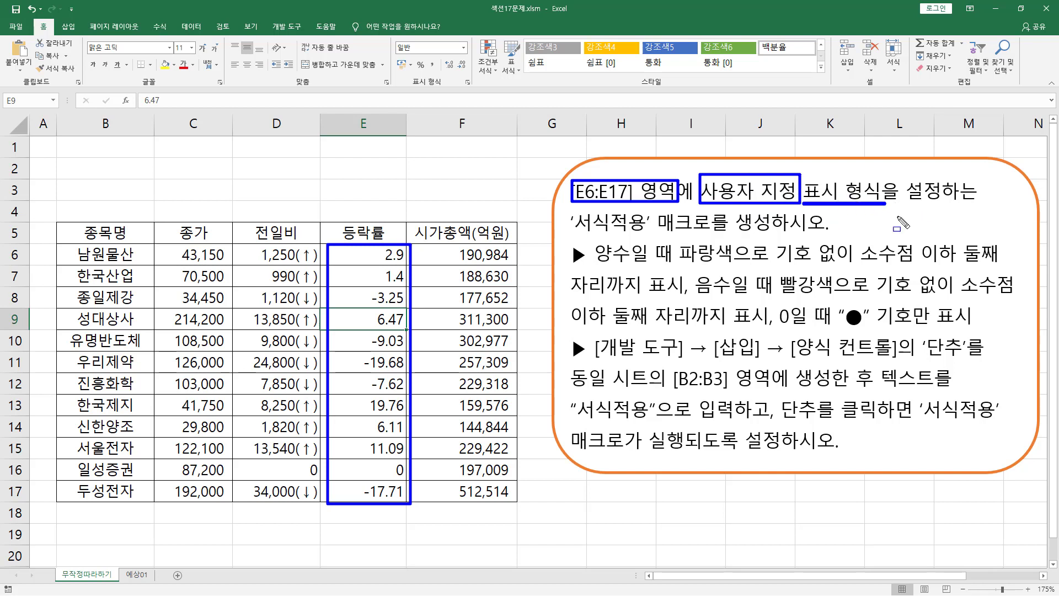
# Step: Read the number format requirements for the 서식적용 macro on E6:E17: the rules for positive, negative and zero values
pyautogui.moveTo(574, 236); pyautogui.dragTo(647, 236)
pyautogui.moveTo(661, 233); pyautogui.dragTo(772, 233)
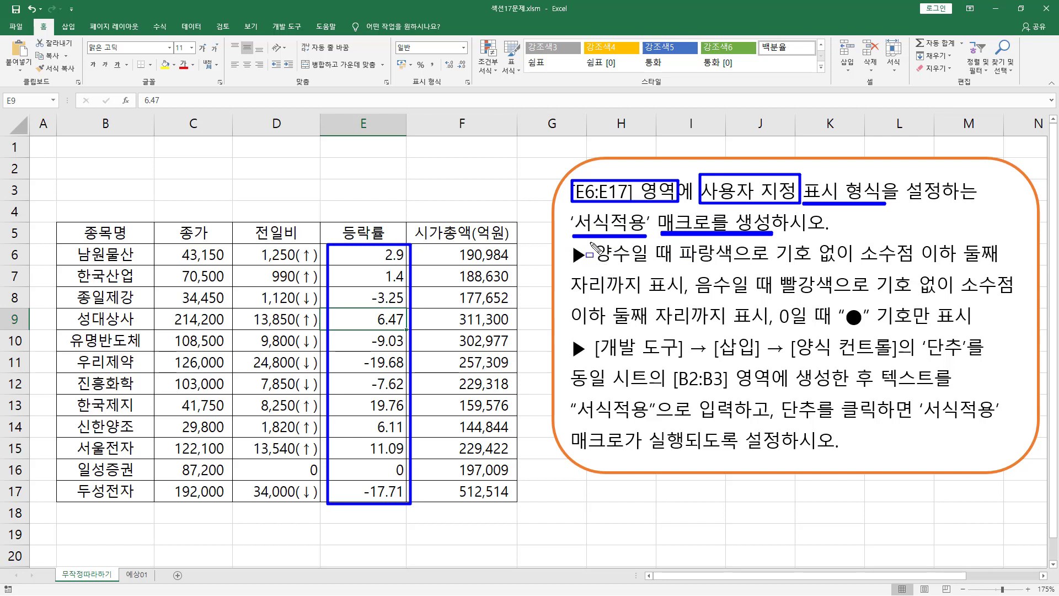
pyautogui.moveTo(589, 243); pyautogui.dragTo(674, 268)
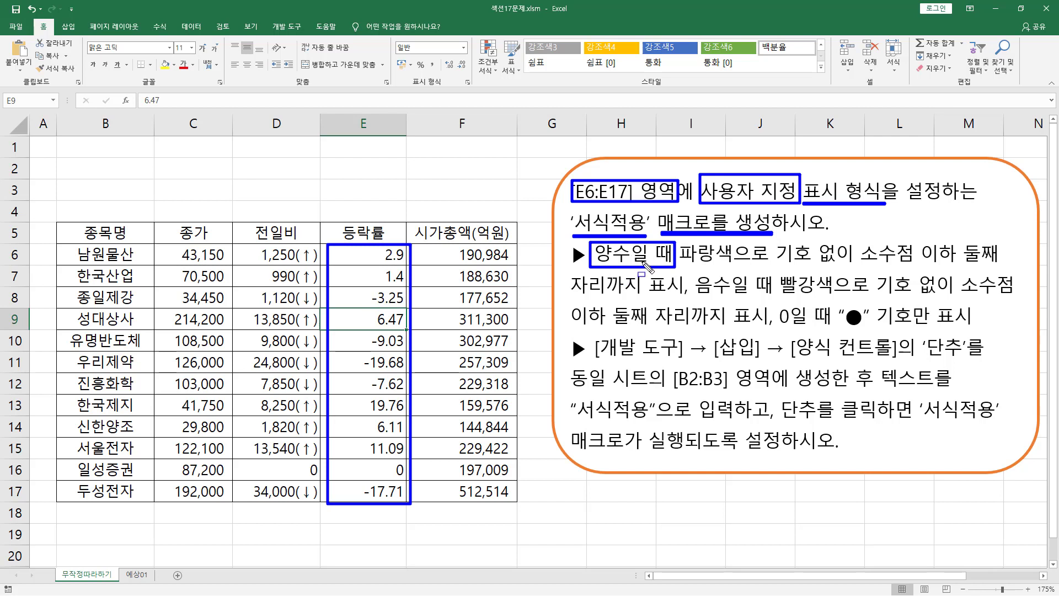
pyautogui.moveTo(680, 266); pyautogui.dragTo(1003, 261)
pyautogui.moveTo(569, 296); pyautogui.dragTo(859, 297)
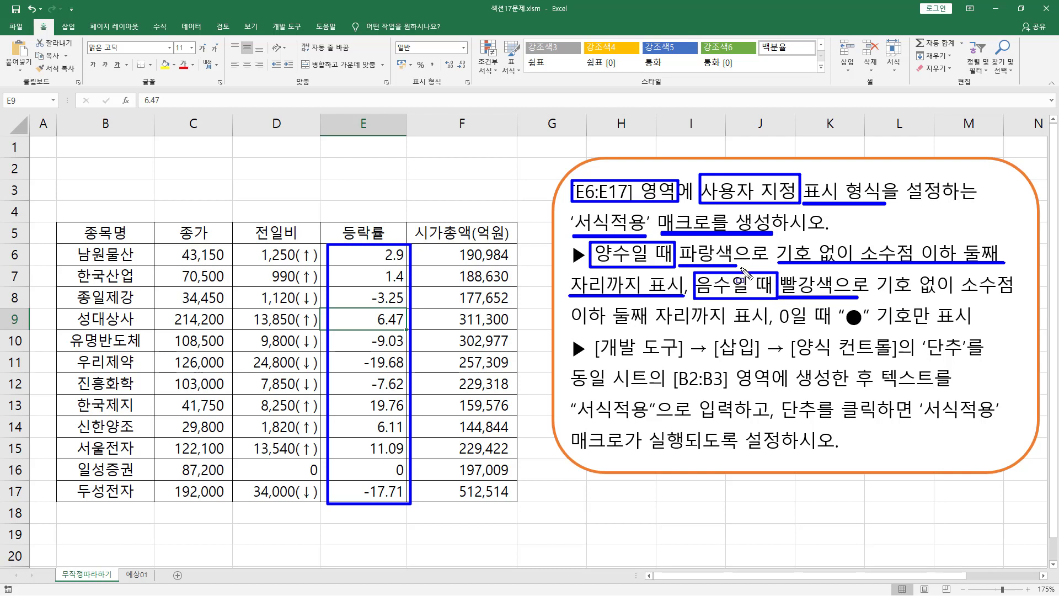
pyautogui.moveTo(879, 297); pyautogui.dragTo(1017, 298)
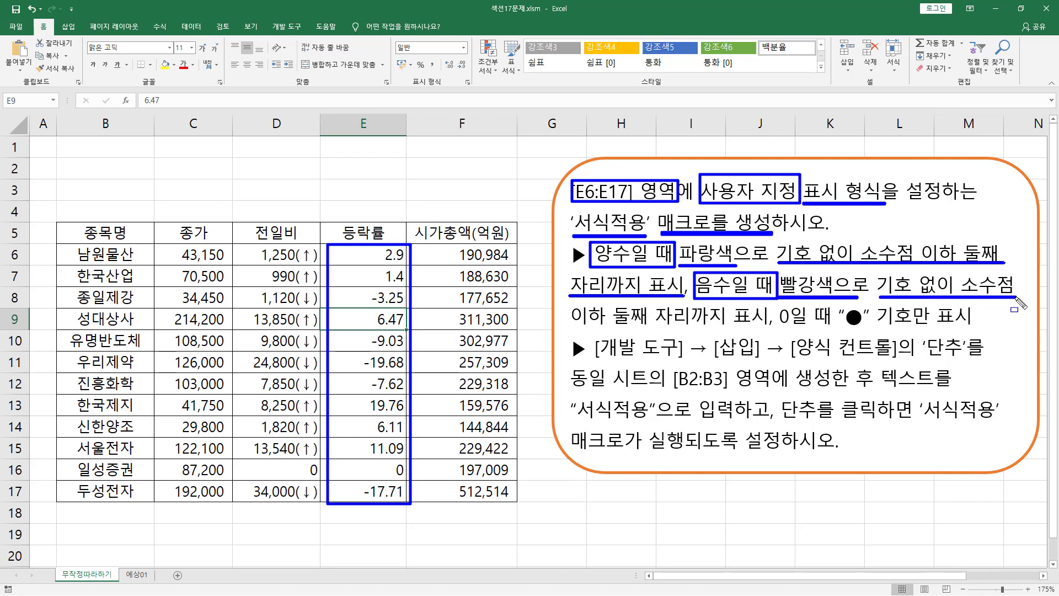
pyautogui.moveTo(572, 330)
pyautogui.mouseDown()
pyautogui.moveTo(766, 329)
pyautogui.moveTo(775, 302)
pyautogui.moveTo(810, 309)
pyautogui.moveTo(818, 330)
pyautogui.moveTo(834, 330)
pyautogui.mouseUp()
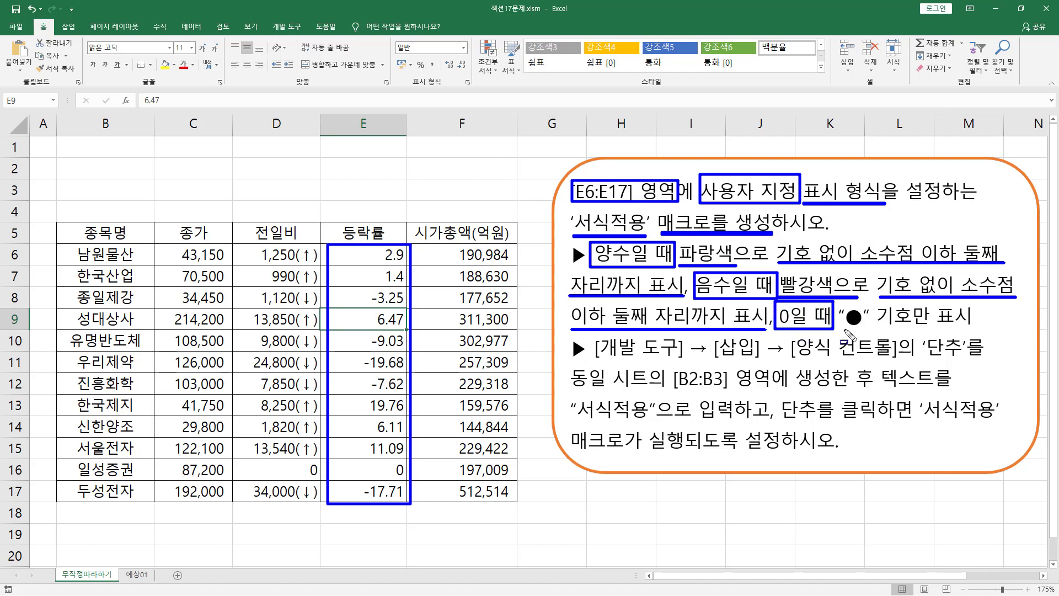
pyautogui.moveTo(841, 328); pyautogui.dragTo(932, 328)
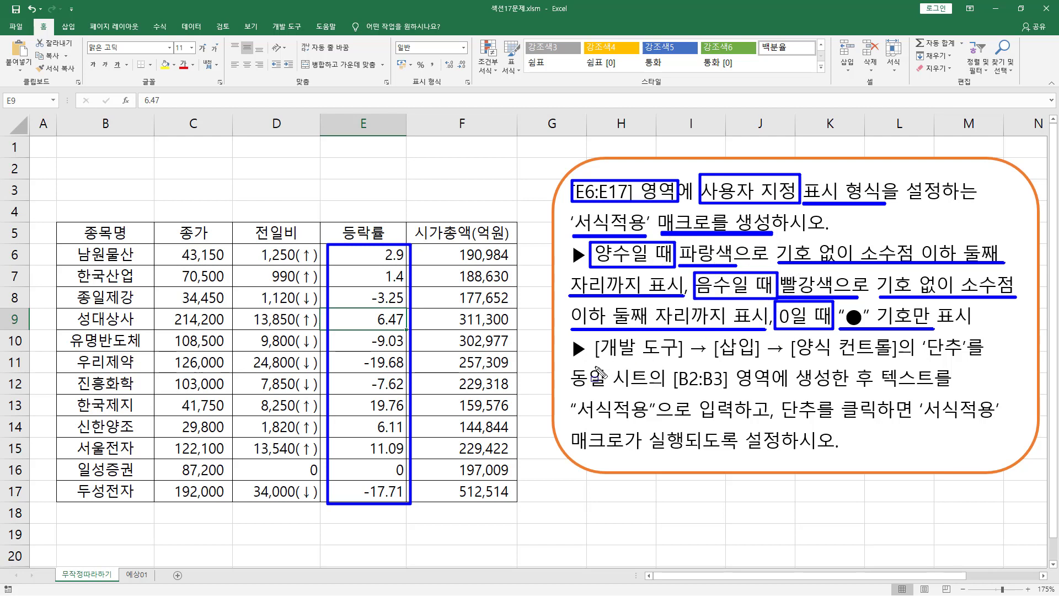
# Step: Read the button requirements: the form control, its location in B2:B3, its text and the macro it runs
pyautogui.moveTo(589, 362); pyautogui.dragTo(688, 362)
pyautogui.moveTo(714, 362); pyautogui.dragTo(963, 358)
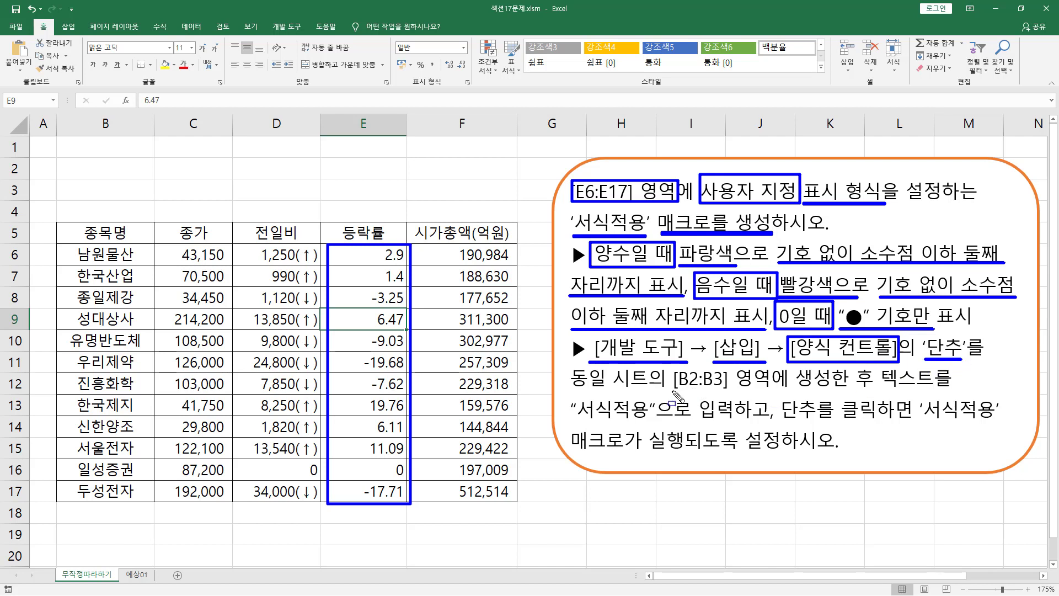
pyautogui.moveTo(673, 390); pyautogui.dragTo(726, 390)
pyautogui.moveTo(795, 391); pyautogui.dragTo(960, 389)
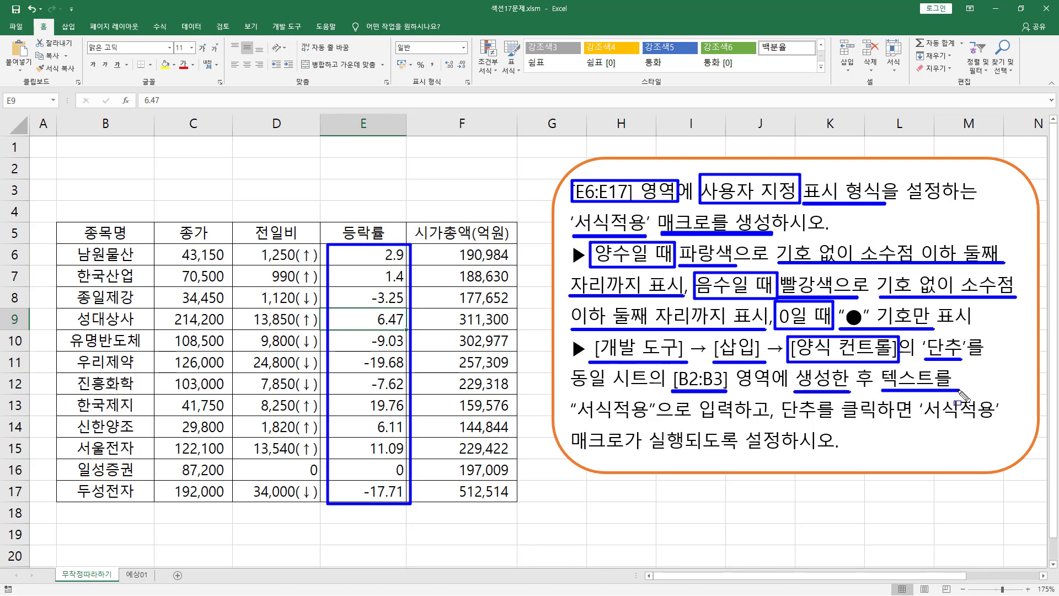
pyautogui.moveTo(571, 422); pyautogui.dragTo(774, 421)
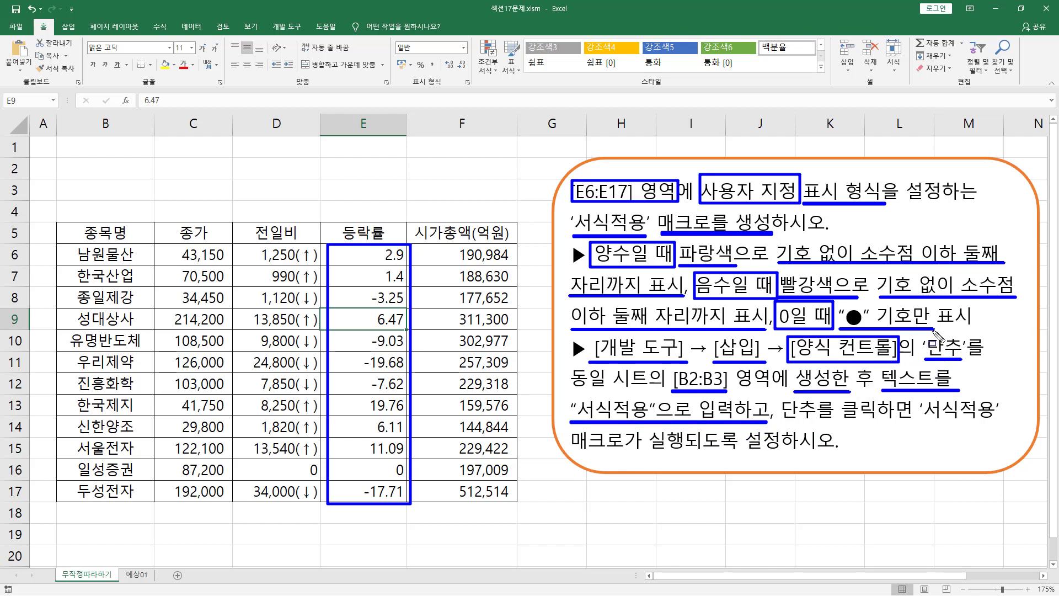
pyautogui.moveTo(784, 422); pyautogui.dragTo(993, 422)
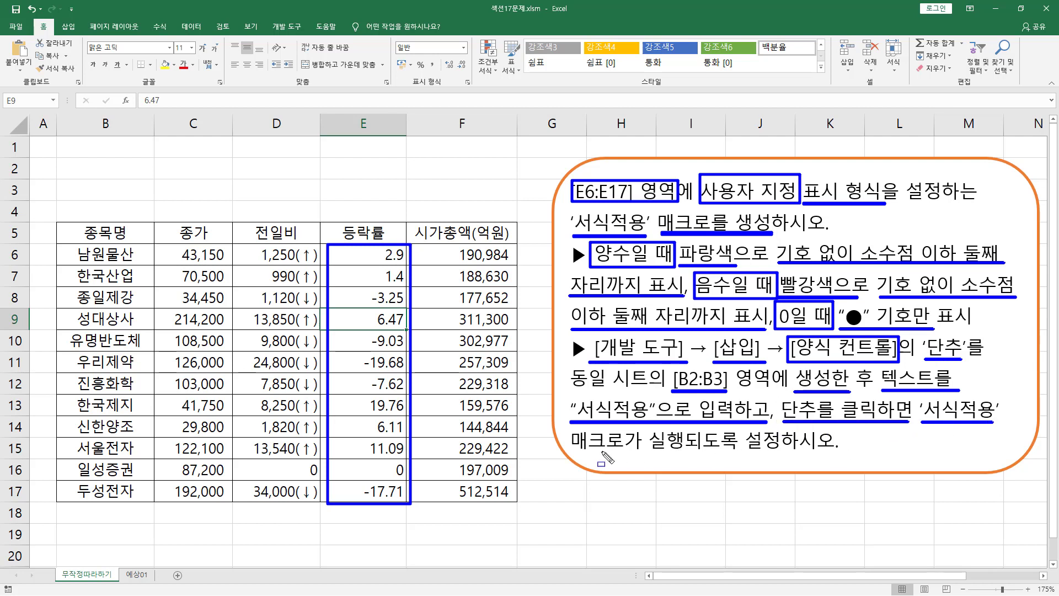
pyautogui.moveTo(574, 451); pyautogui.dragTo(792, 452)
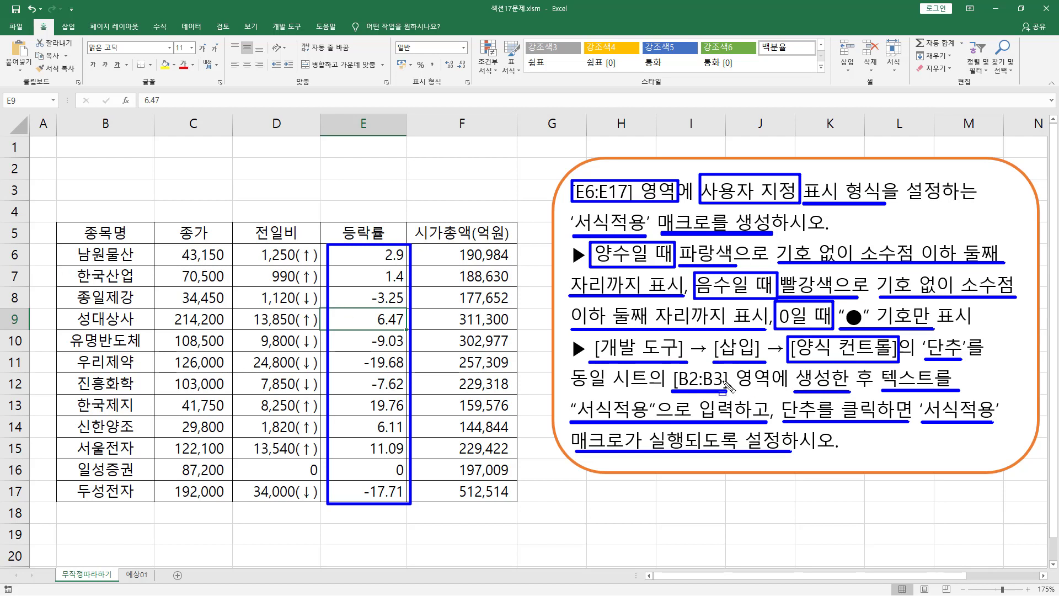
pyautogui.moveTo(667, 367)
pyautogui.mouseDown()
pyautogui.moveTo(700, 411)
pyautogui.moveTo(771, 411)
pyautogui.moveTo(770, 397)
pyautogui.mouseUp()
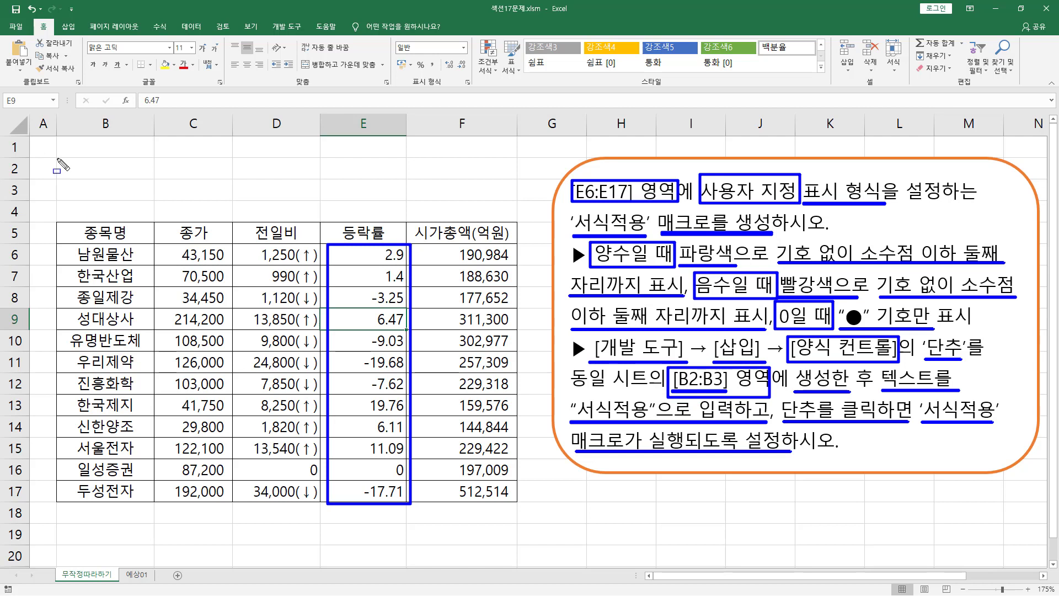
pyautogui.moveTo(56, 158)
pyautogui.mouseDown()
pyautogui.moveTo(62, 170)
pyautogui.moveTo(172, 206)
pyautogui.moveTo(155, 202)
pyautogui.mouseUp()
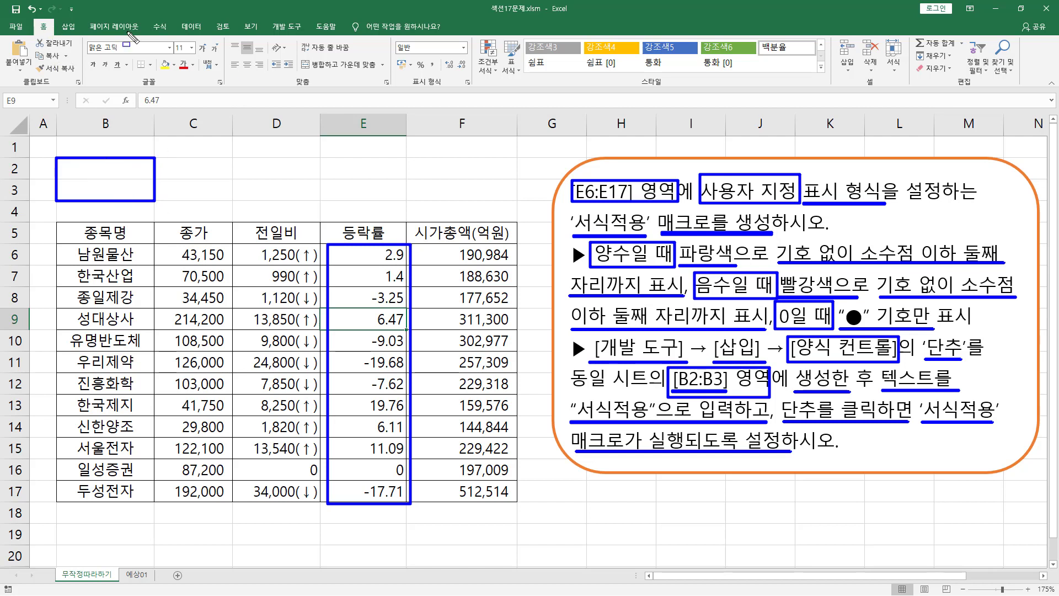
pyautogui.moveTo(269, 18); pyautogui.dragTo(306, 35)
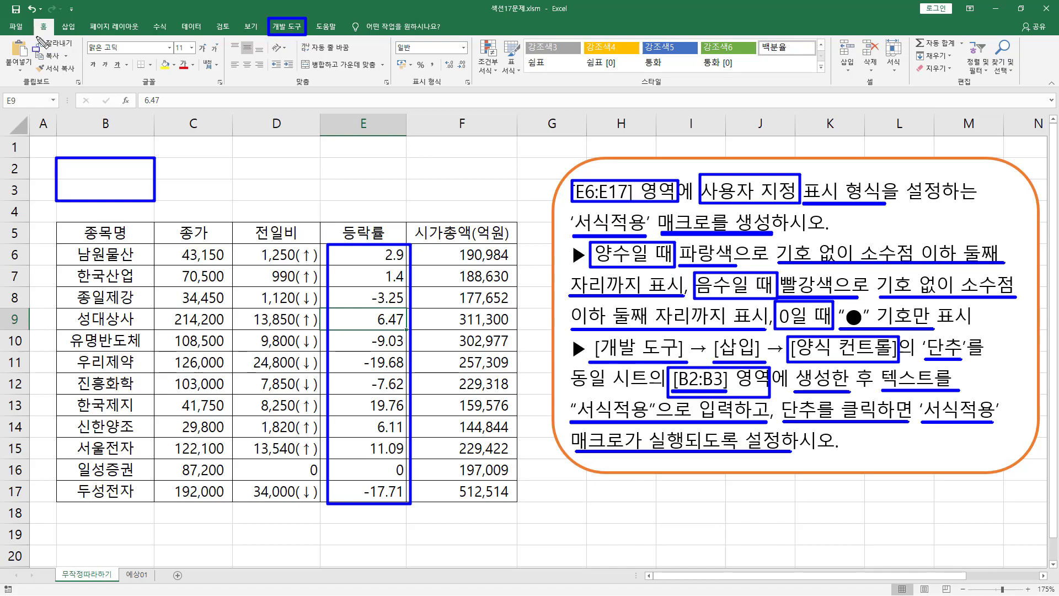
pyautogui.press('Escape')
# Step: Check in the Excel ribbon customization options whether the 개발 도구 main tab is enabled, and leave the settings as they are
pyautogui.click(16, 26)
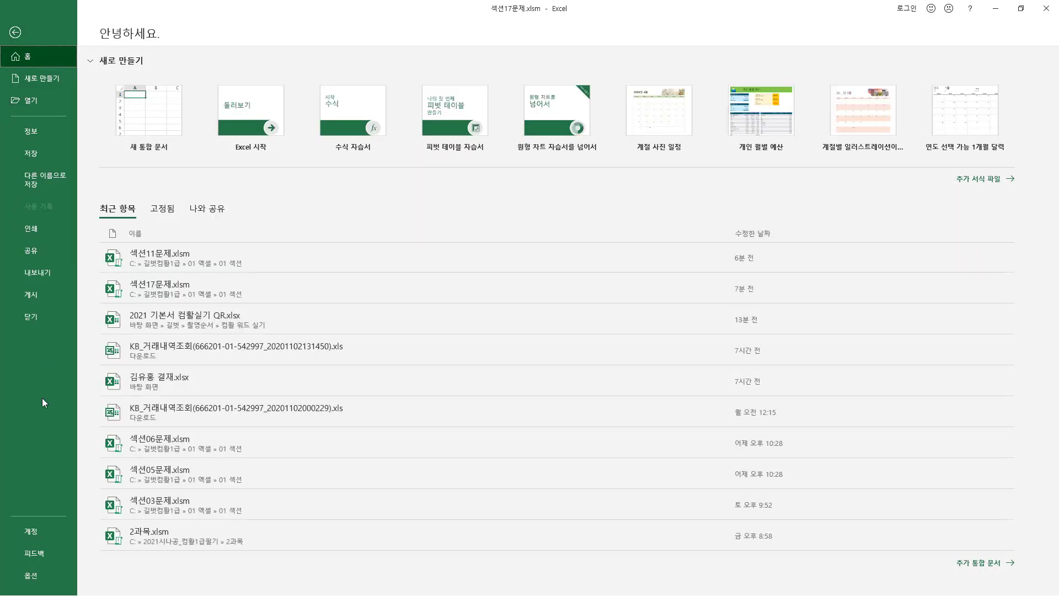
pyautogui.click(41, 578)
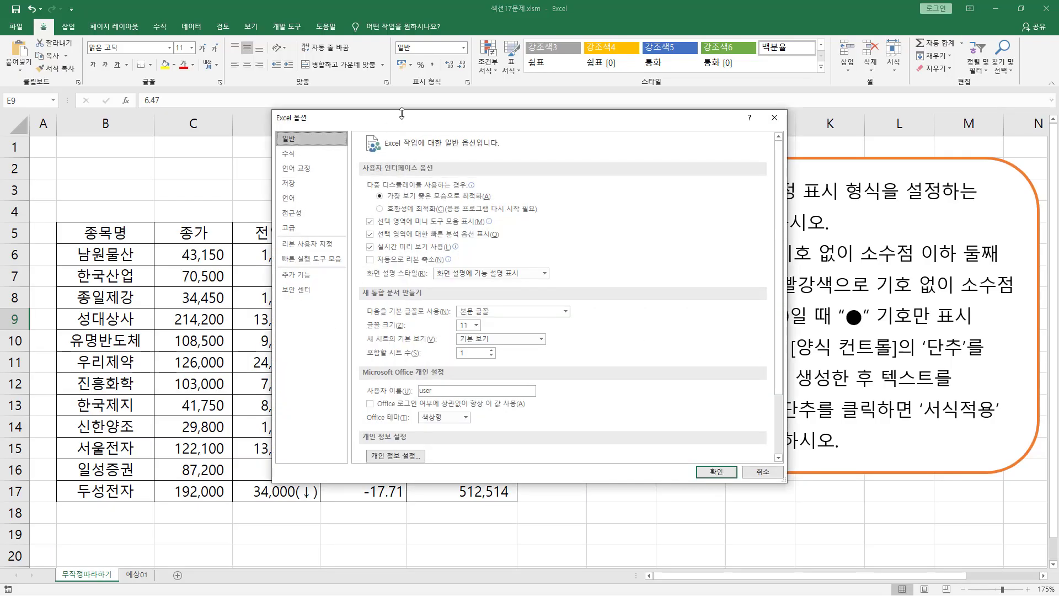
pyautogui.click(332, 247)
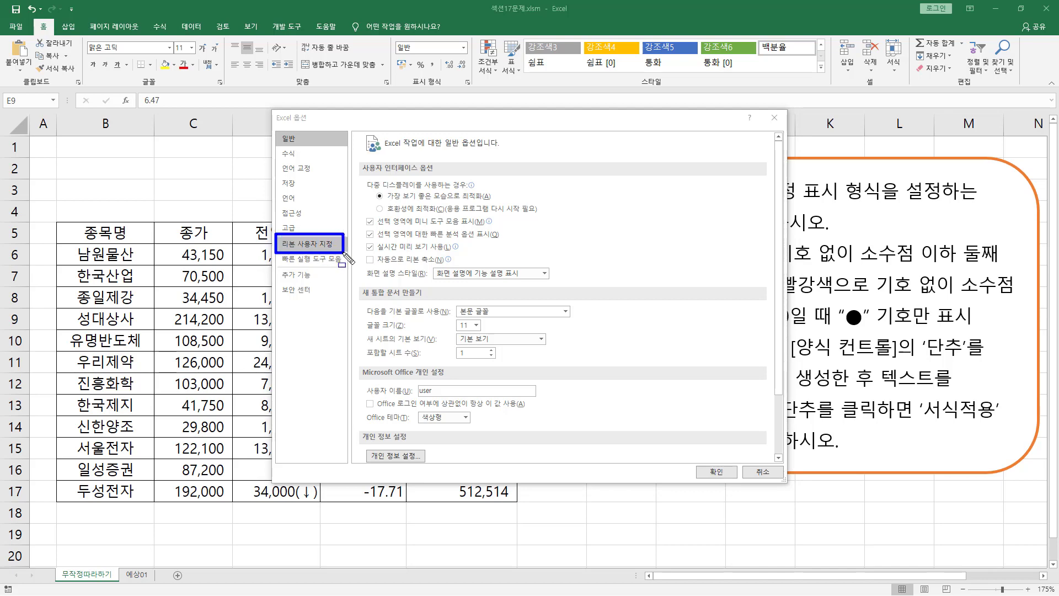
pyautogui.click(303, 245)
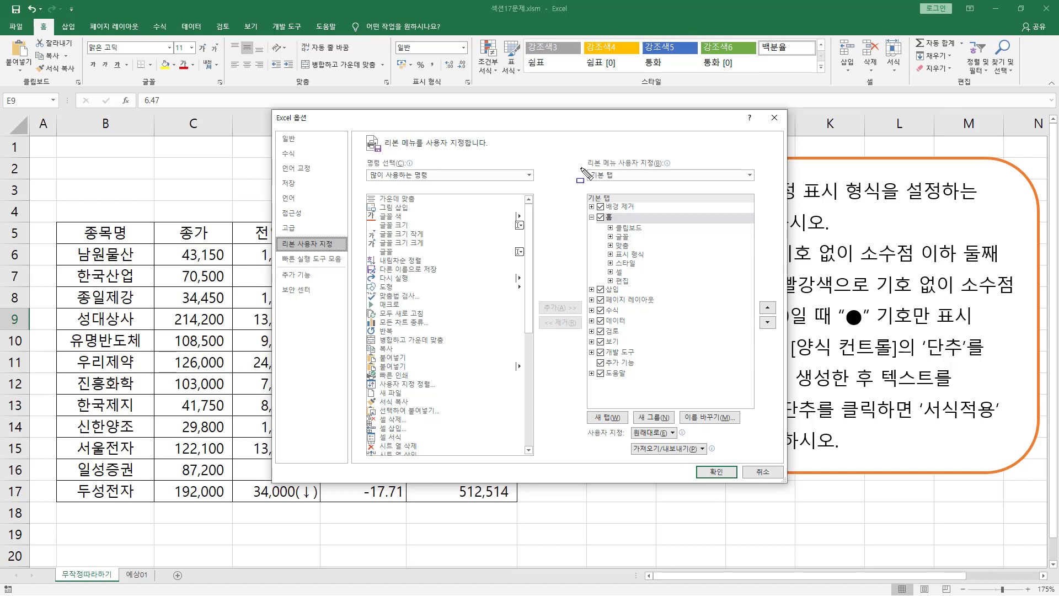
pyautogui.moveTo(597, 173); pyautogui.dragTo(623, 181)
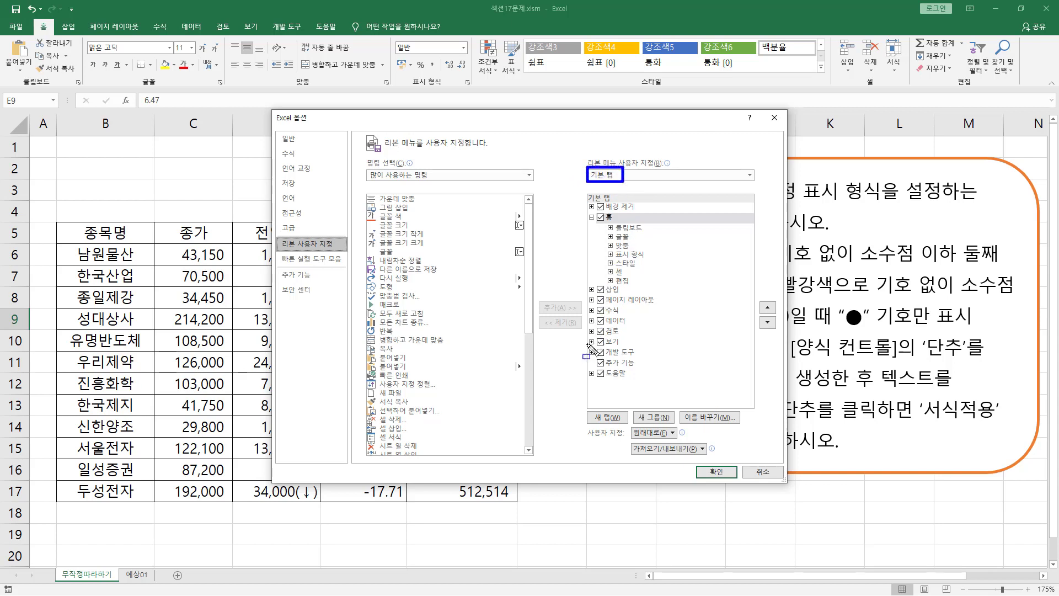
pyautogui.moveTo(586, 346); pyautogui.dragTo(644, 359)
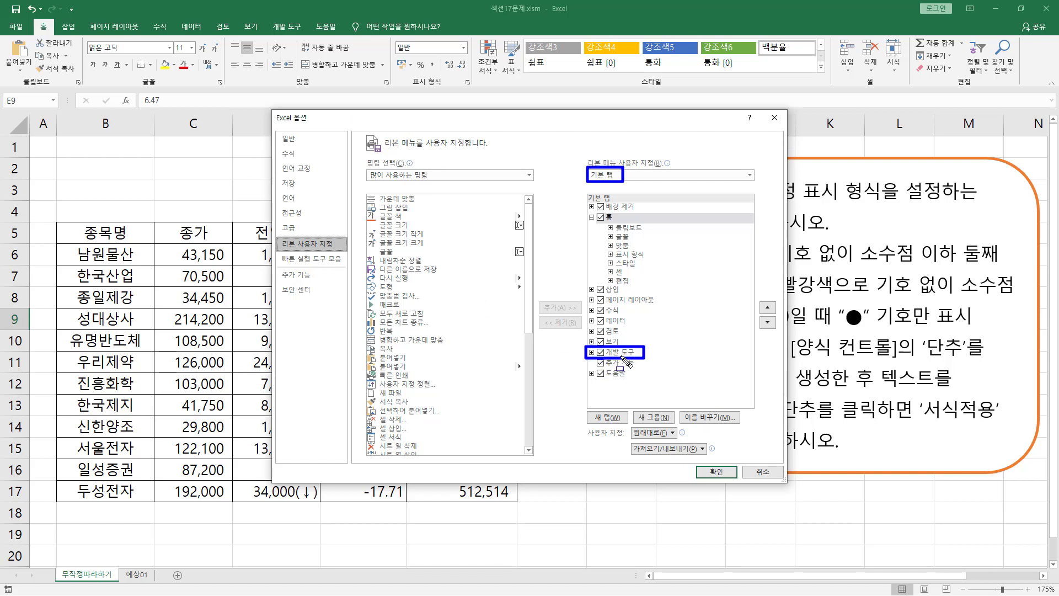
pyautogui.moveTo(695, 461); pyautogui.dragTo(739, 486)
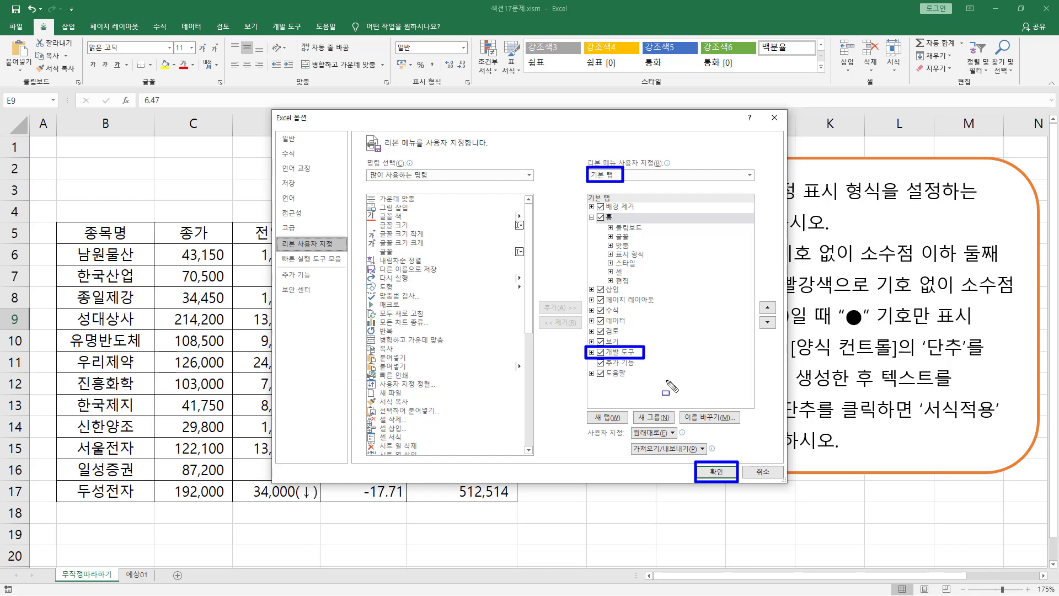
pyautogui.click(763, 471)
# Step: Insert a form control button (단추) that exactly covers the range B2:B3
pyautogui.click(285, 27)
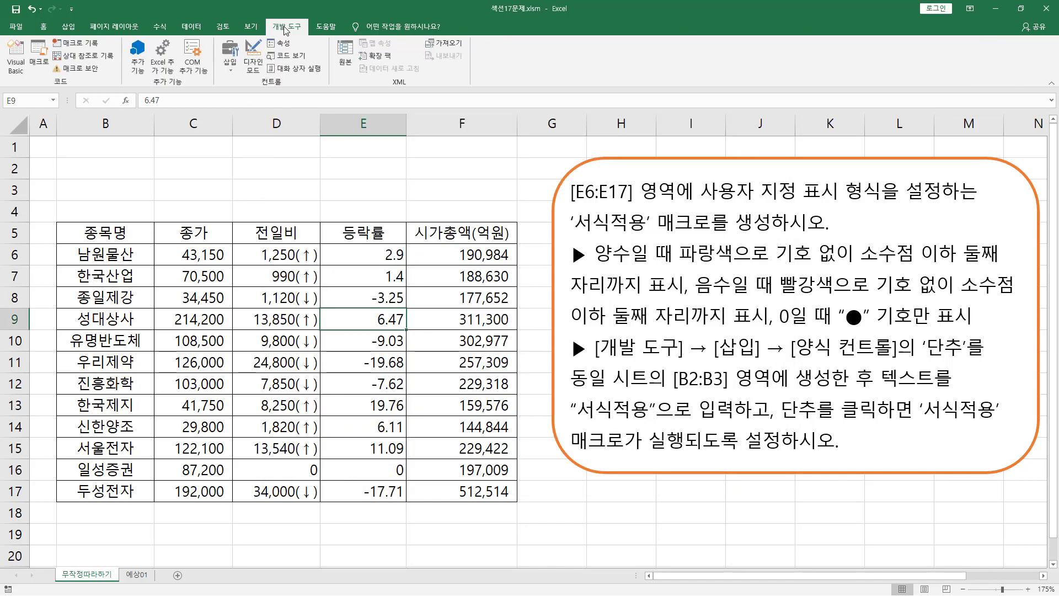
pyautogui.click(230, 60)
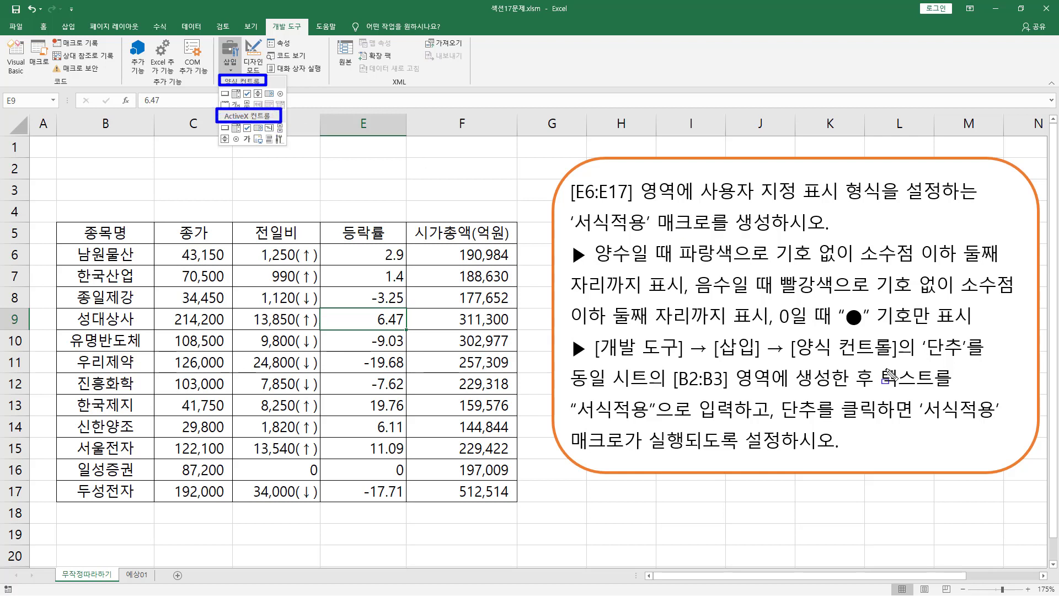
pyautogui.moveTo(792, 359); pyautogui.dragTo(900, 359)
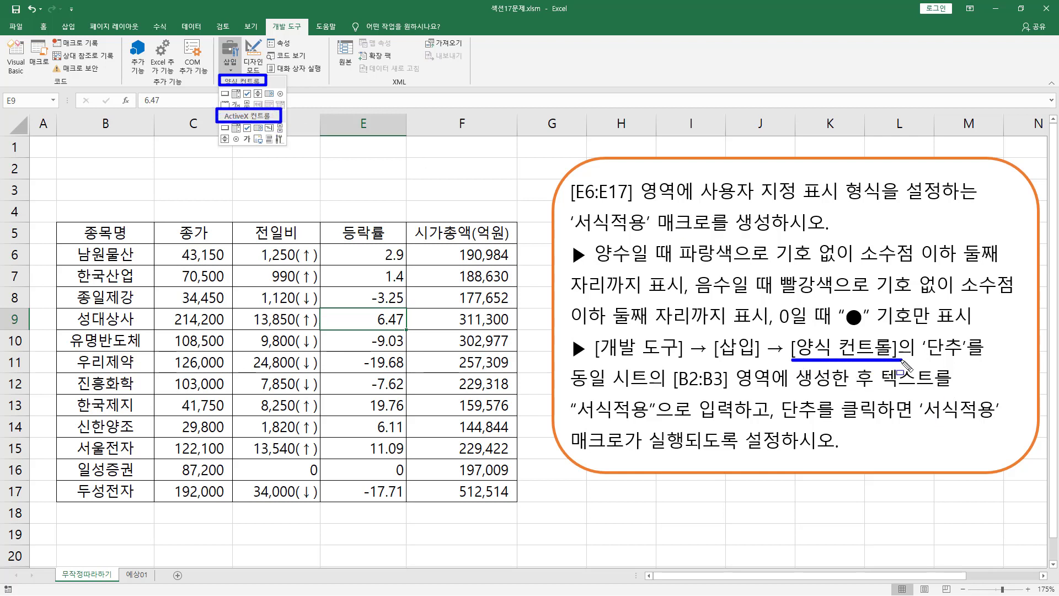
pyautogui.press('Escape')
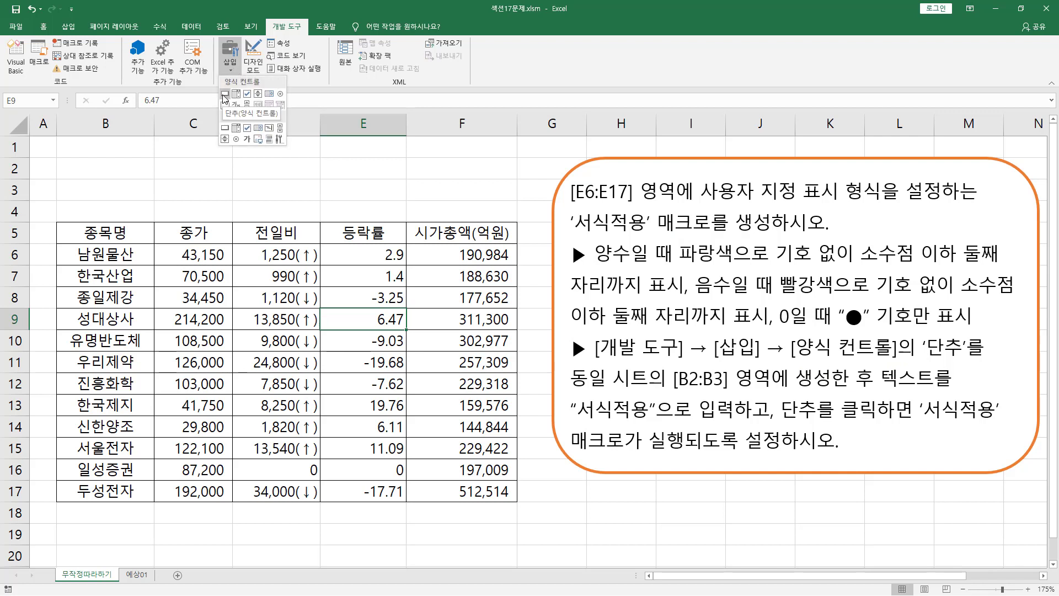
pyautogui.click(224, 94)
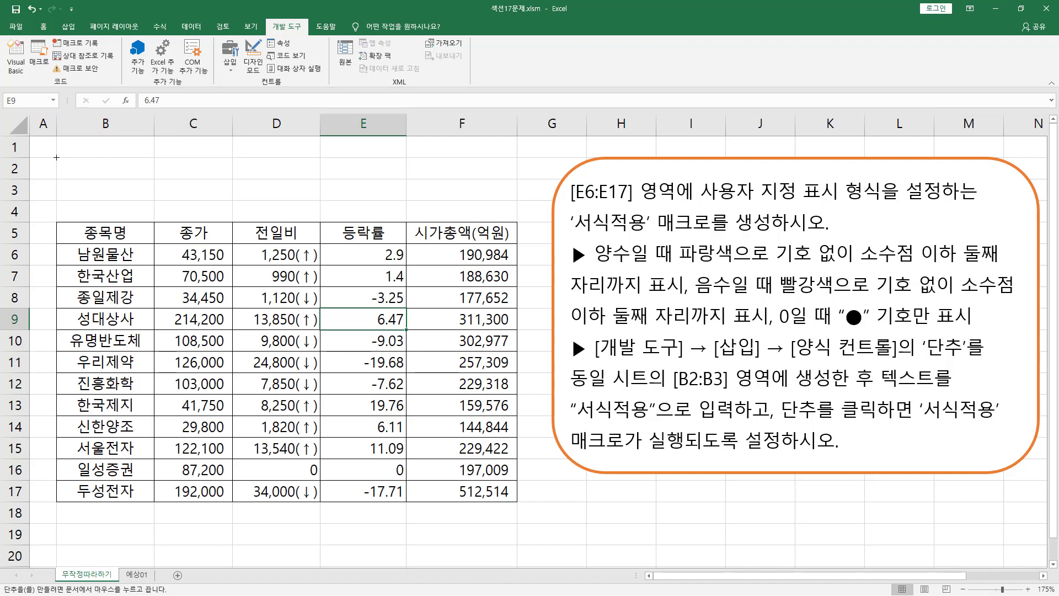
pyautogui.moveTo(56, 157); pyautogui.dragTo(155, 201)
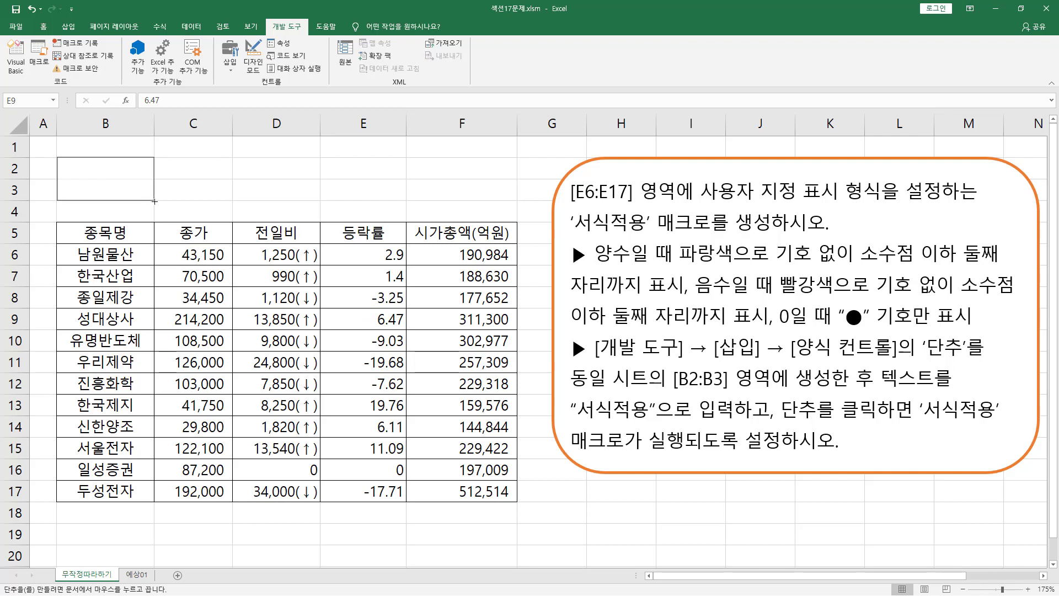
pyautogui.moveTo(150, 193)
pyautogui.mouseDown()
pyautogui.moveTo(150, 179)
pyautogui.moveTo(159, 194)
pyautogui.mouseUp()
pyautogui.moveTo(159, 195); pyautogui.dragTo(244, 151)
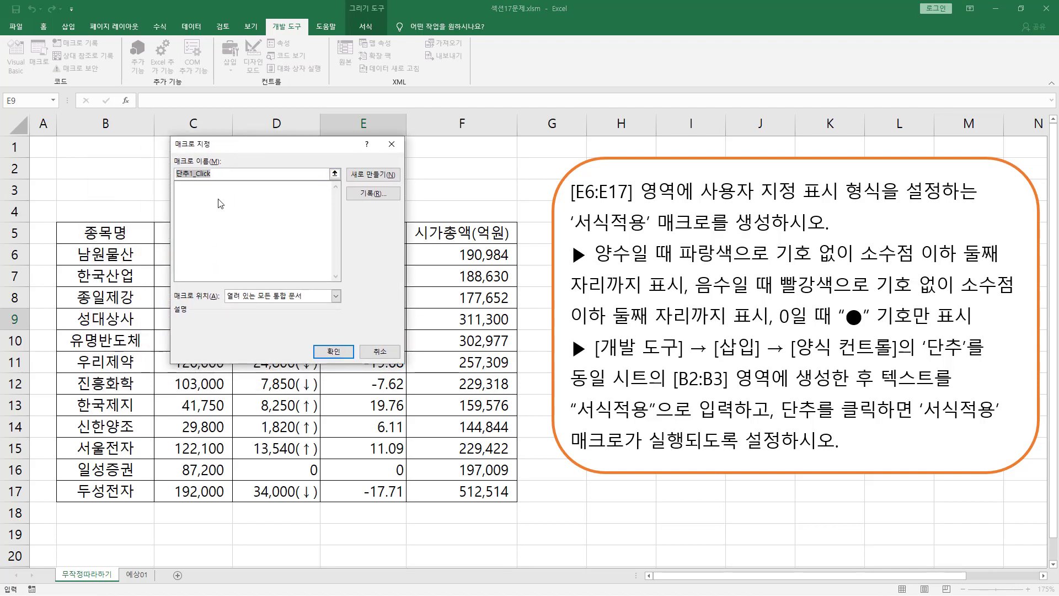
# Step: Name the button's macro 서식적용 and start recording it, stored in the current workbook (현재 통합 문서)
pyautogui.click(260, 173)
pyautogui.write('서식적용')
pyautogui.click(179, 173)
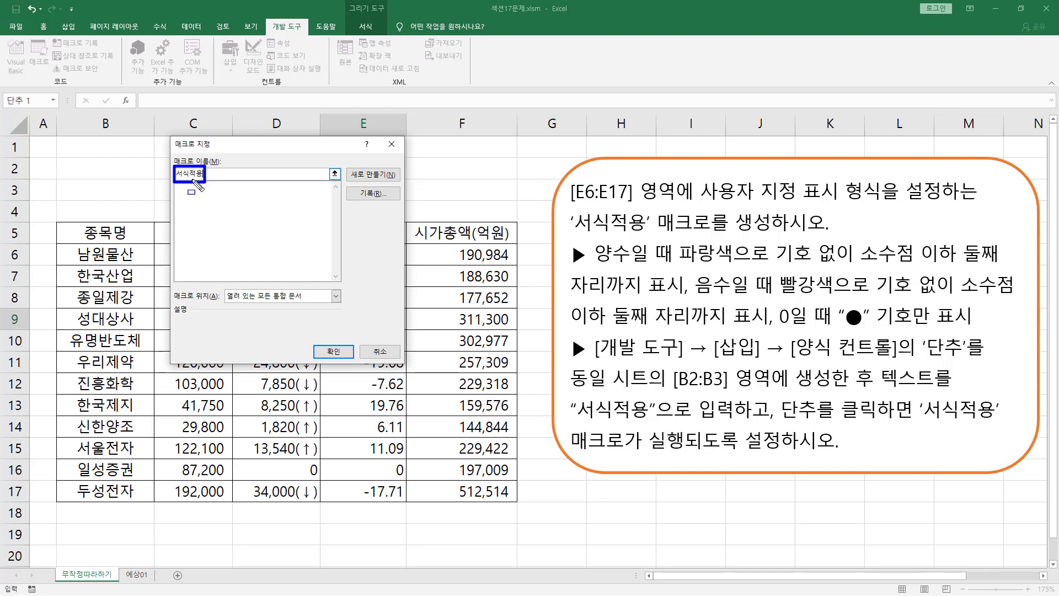
pyautogui.click(375, 197)
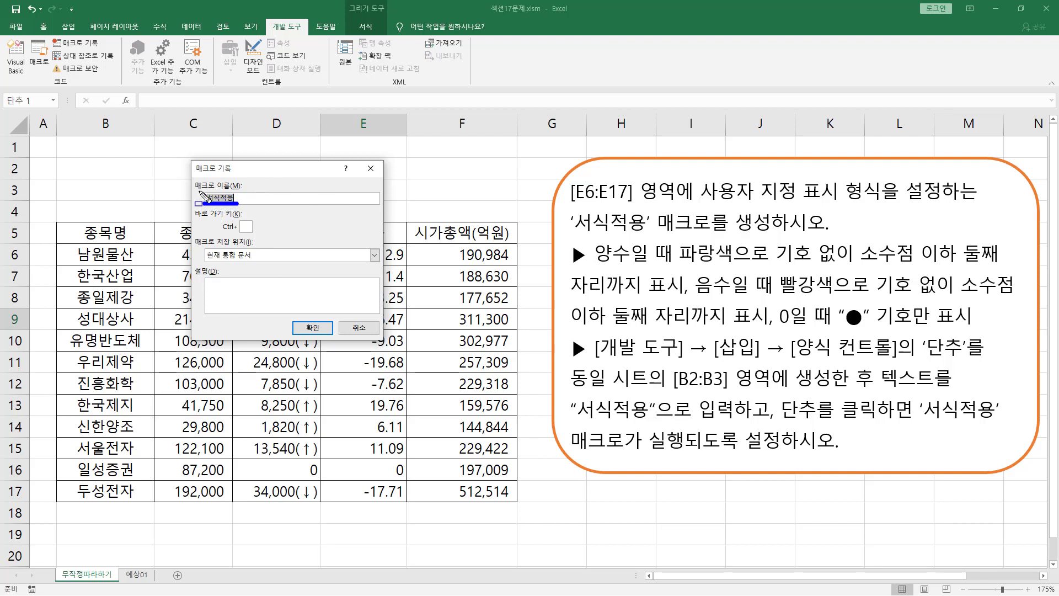
pyautogui.moveTo(199, 191); pyautogui.dragTo(244, 207)
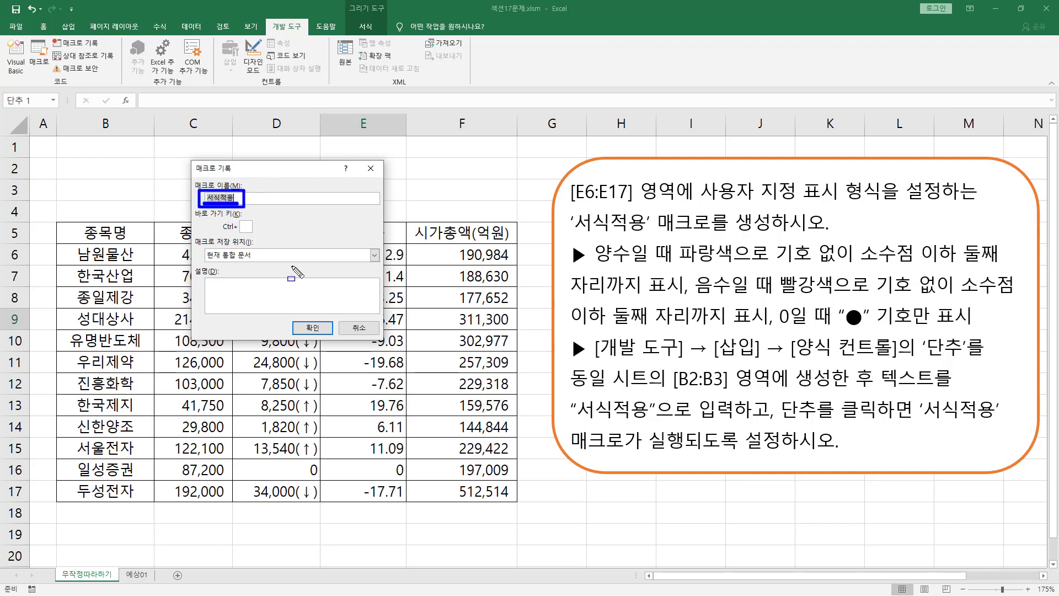
pyautogui.moveTo(291, 319); pyautogui.dragTo(332, 337)
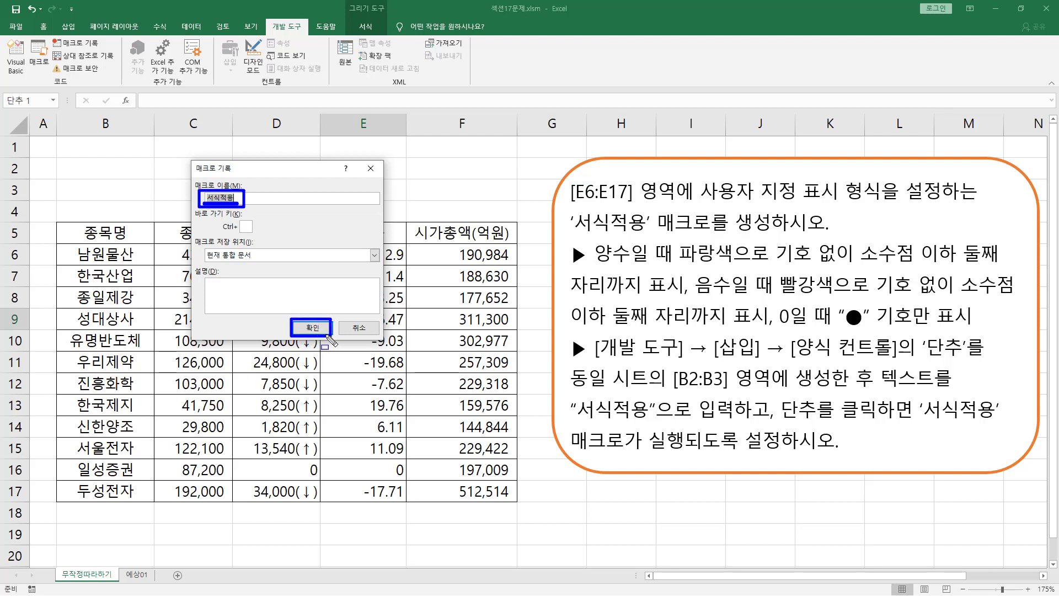
pyautogui.press('Escape')
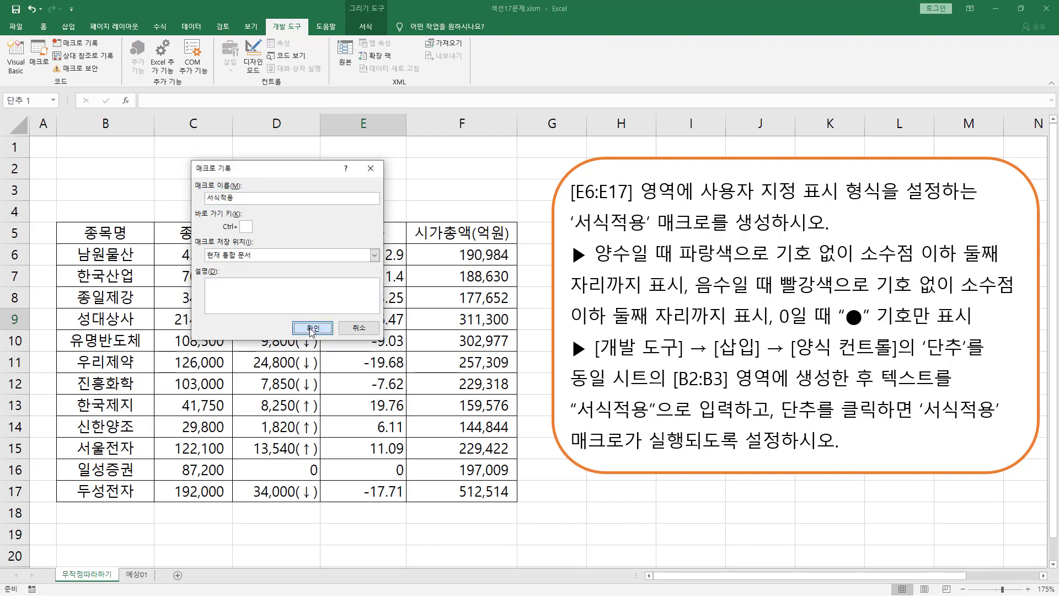
pyautogui.click(312, 329)
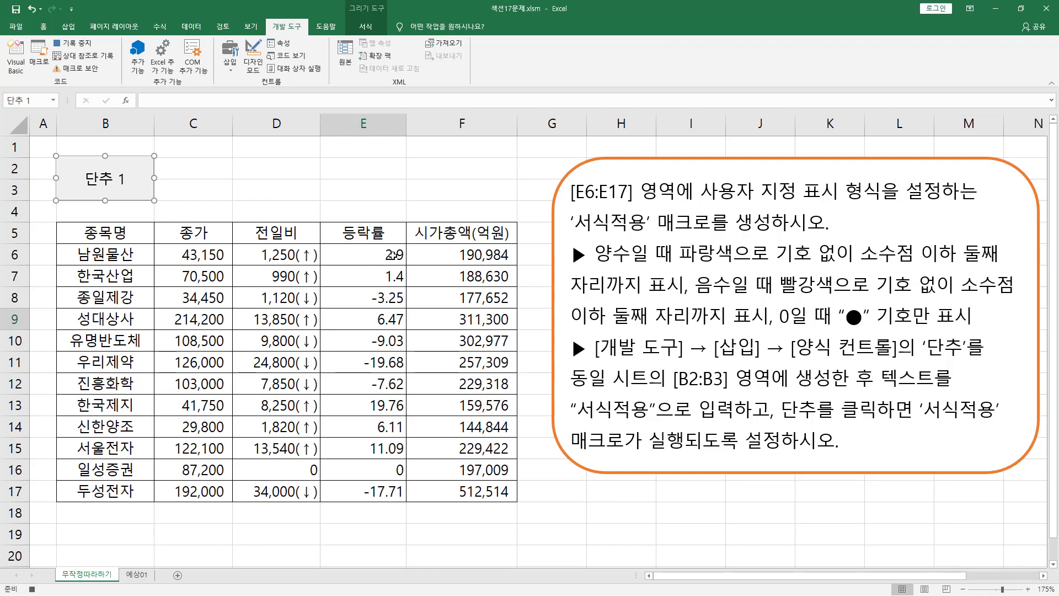
# Step: Open the cell format settings for E6:E17 and choose the custom (사용자 지정) number format category
pyautogui.click(354, 250)
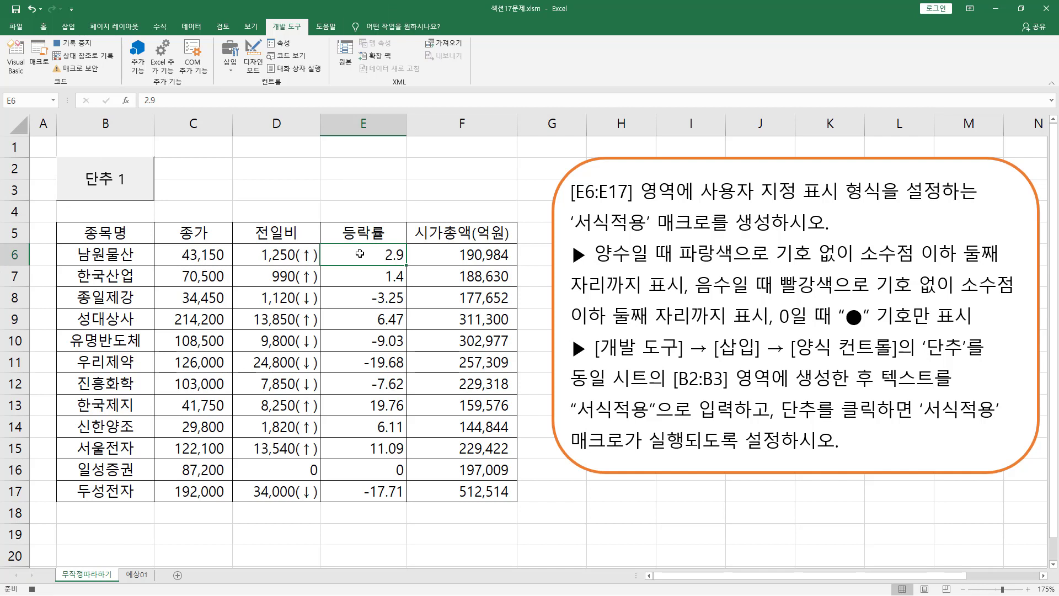
pyautogui.moveTo(361, 254); pyautogui.dragTo(369, 486)
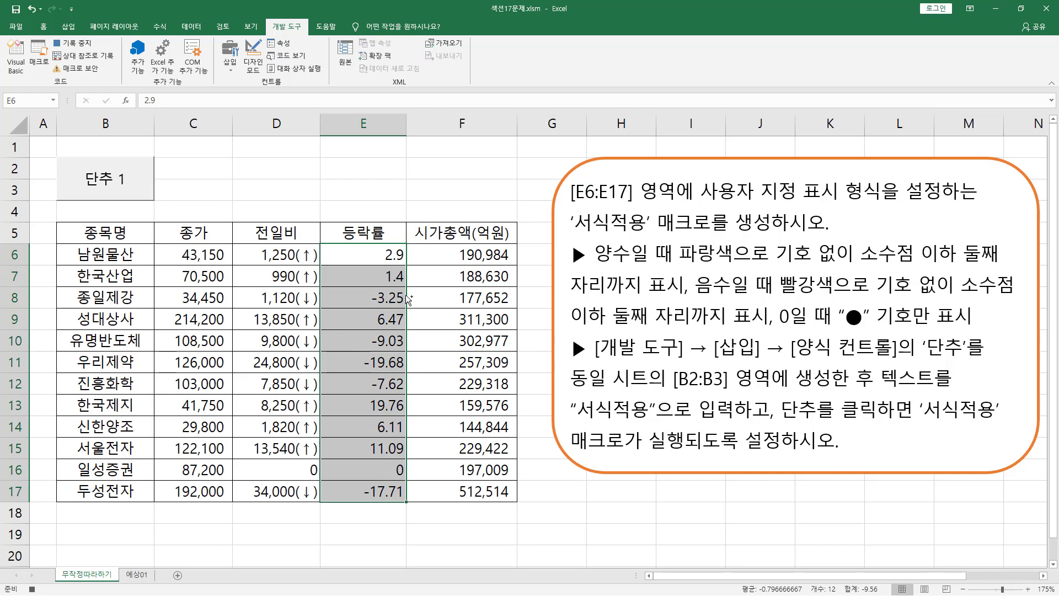
pyautogui.hotkey('ctrl', '1')
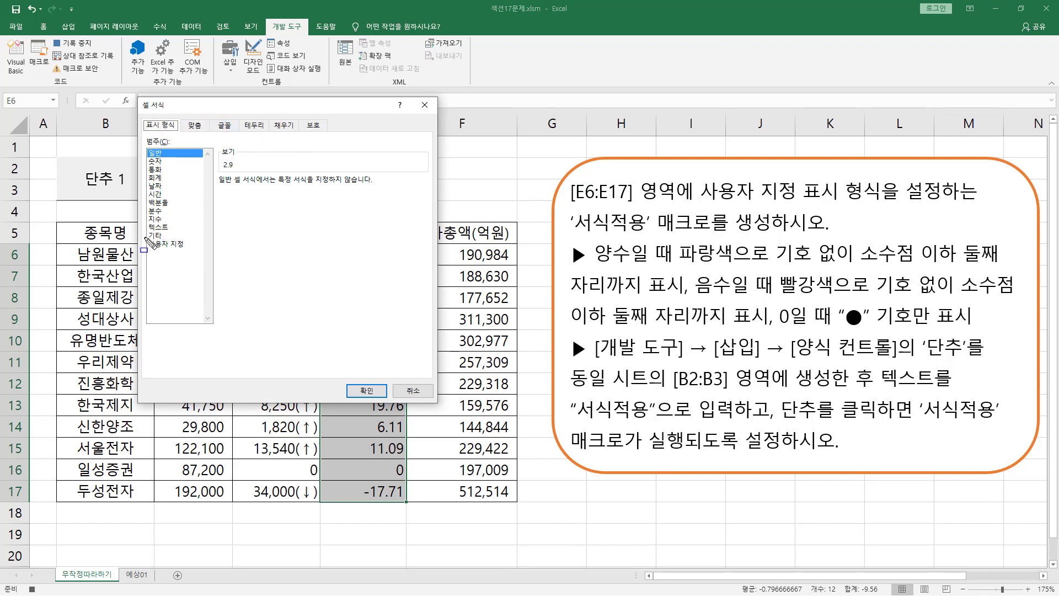
pyautogui.moveTo(144, 238)
pyautogui.mouseDown()
pyautogui.moveTo(163, 253)
pyautogui.moveTo(211, 253)
pyautogui.mouseUp()
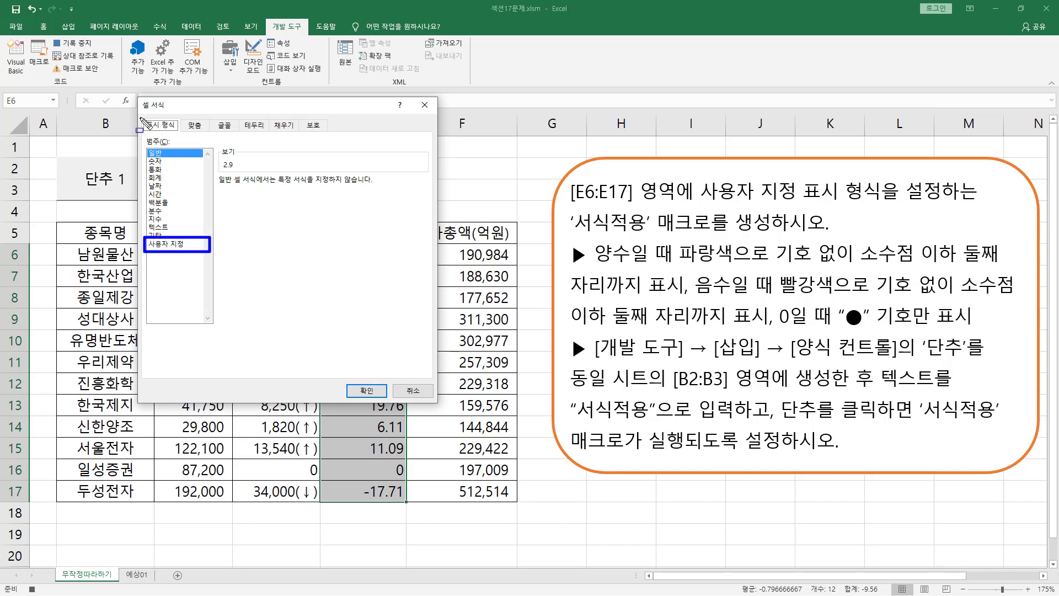
pyautogui.moveTo(140, 117); pyautogui.dragTo(176, 134)
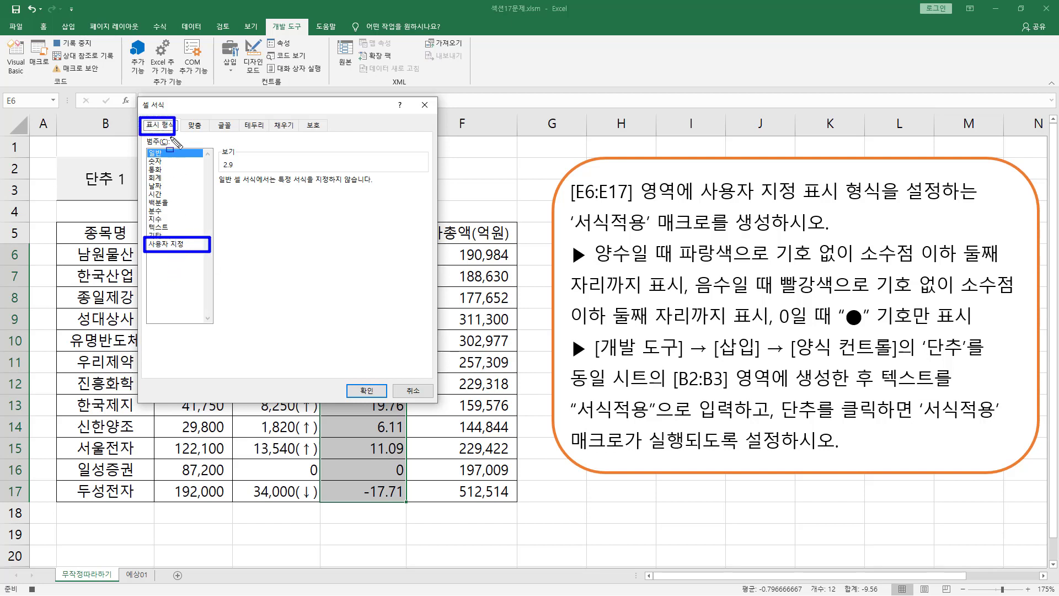
pyautogui.click(171, 245)
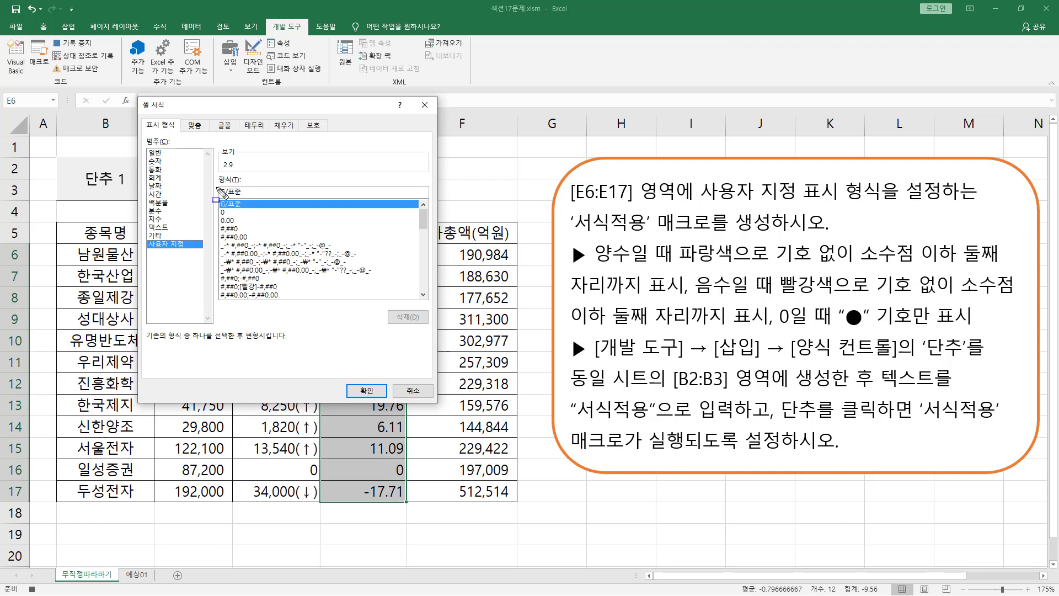
pyautogui.moveTo(218, 186); pyautogui.dragTo(256, 203)
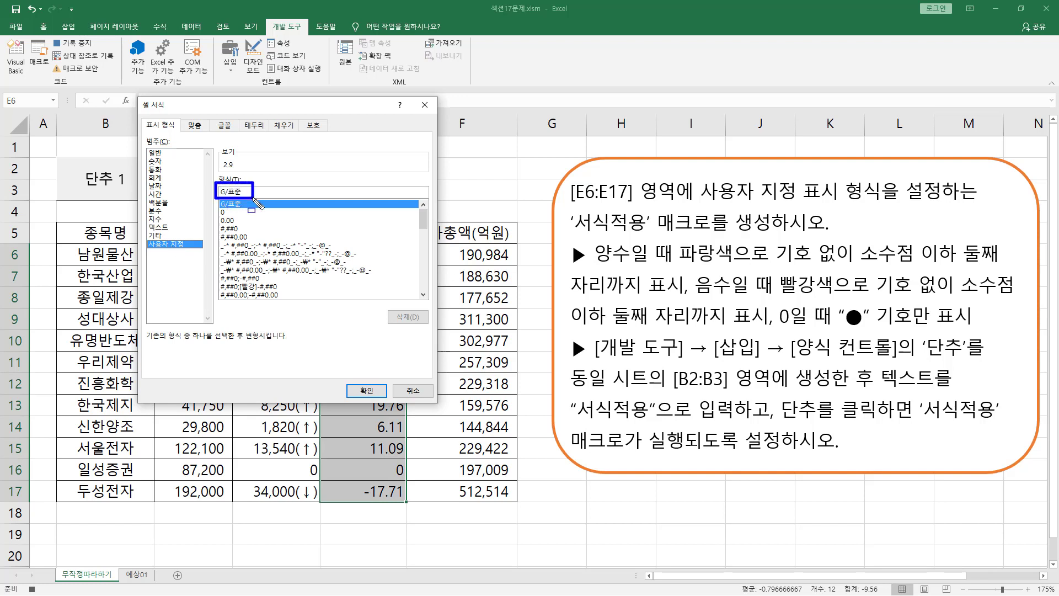
pyautogui.press('Escape')
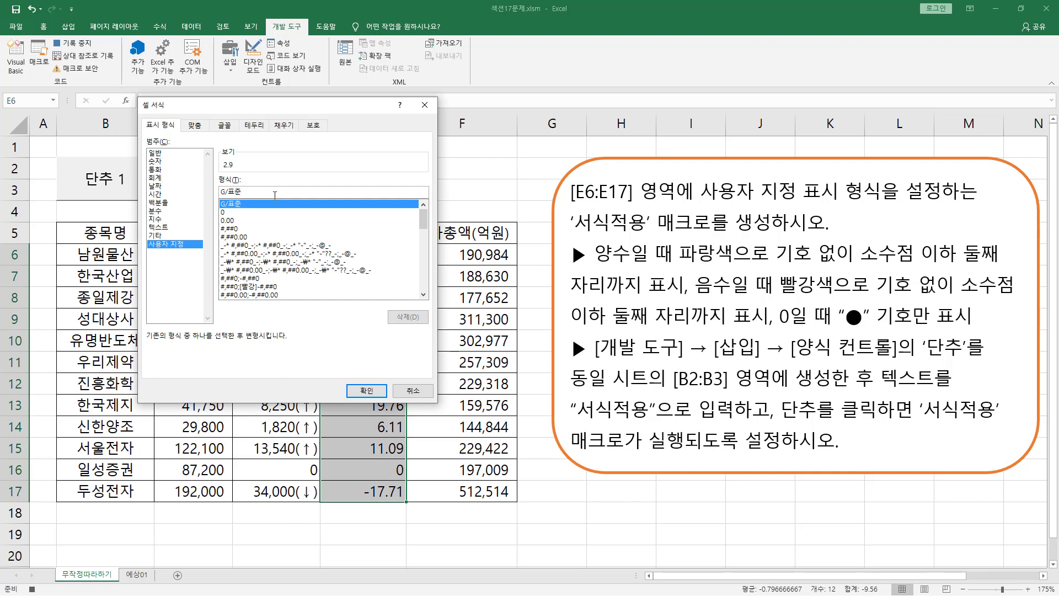
# Step: Replace the default format code with [파랑]0.00;[빨강]0.00; for the positive and negative sections
pyautogui.press('BackSpace')
pyautogui.press('BackSpace')
pyautogui.press('BackSpace')
pyautogui.press('BackSpace')
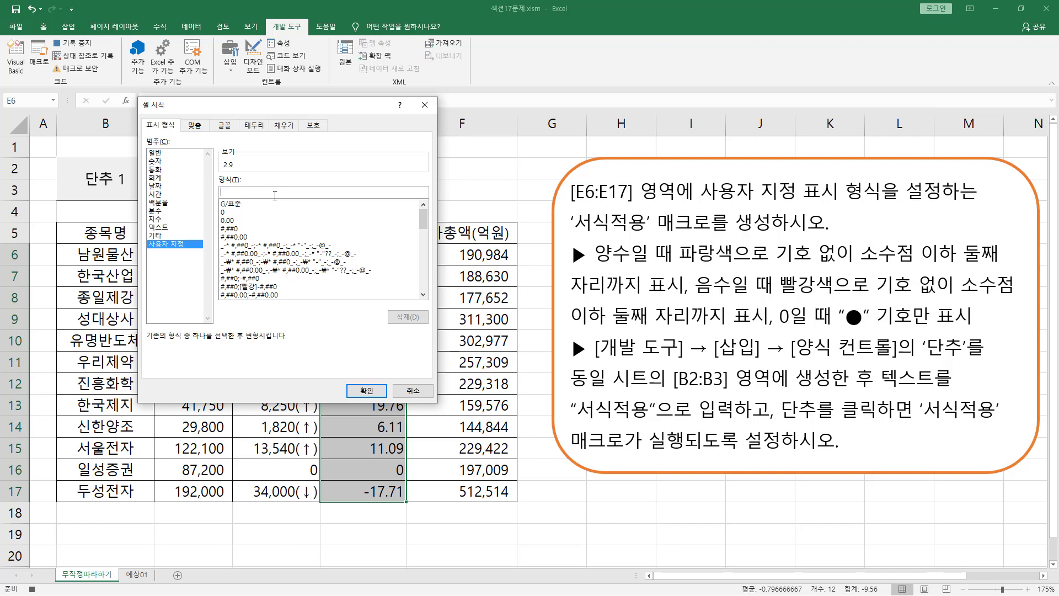
pyautogui.write('[')
pyautogui.press('BackSpace')
pyautogui.write('[파랑')
pyautogui.write('0.00;[')
pyautogui.write('빨강')
pyautogui.write(']0.00;')
# Step: Add "●" in quotes as the zero section of the format code, taking the symbol from the ㅁ special characters
pyautogui.write('"')
pyautogui.write('ㅁ')
pyautogui.press('Hangul_Hanja')
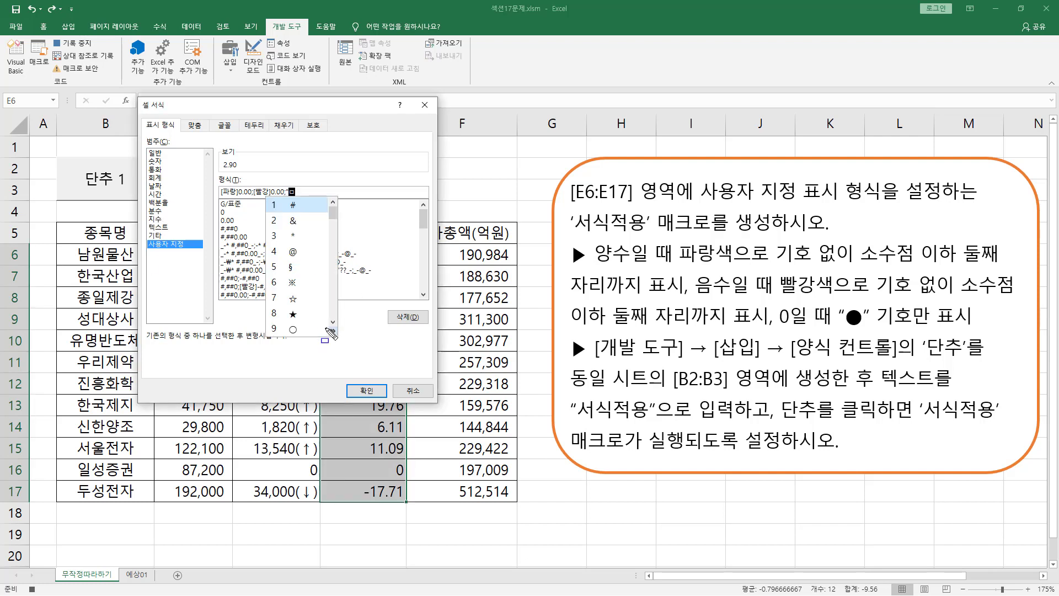
pyautogui.moveTo(334, 331)
pyautogui.mouseDown()
pyautogui.moveTo(347, 342)
pyautogui.moveTo(337, 337)
pyautogui.moveTo(294, 198)
pyautogui.moveTo(319, 240)
pyautogui.moveTo(513, 253)
pyautogui.mouseUp()
pyautogui.press('Escape')
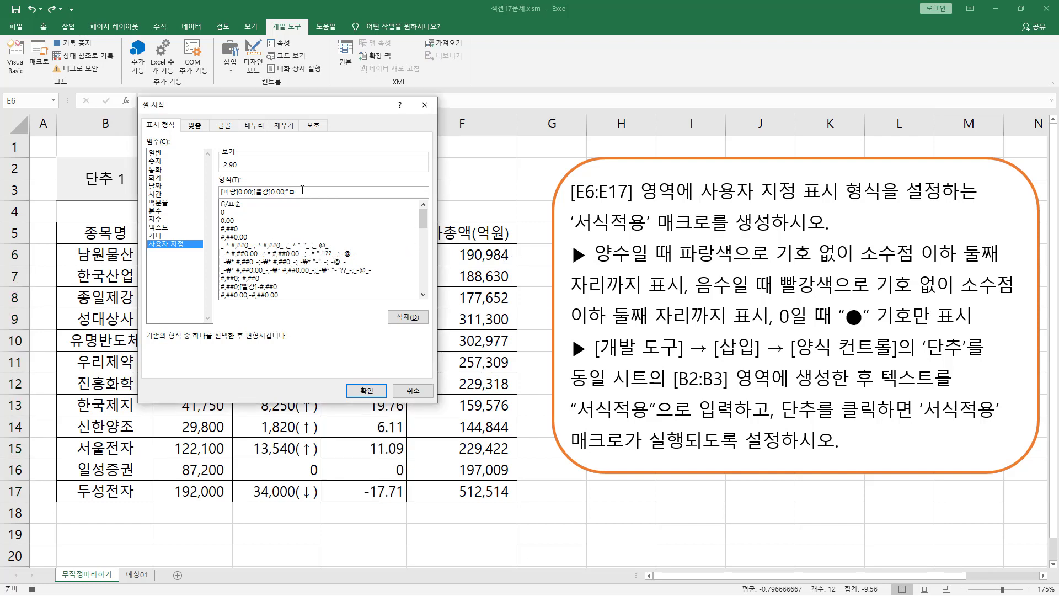
pyautogui.press('Hangul_Hanja')
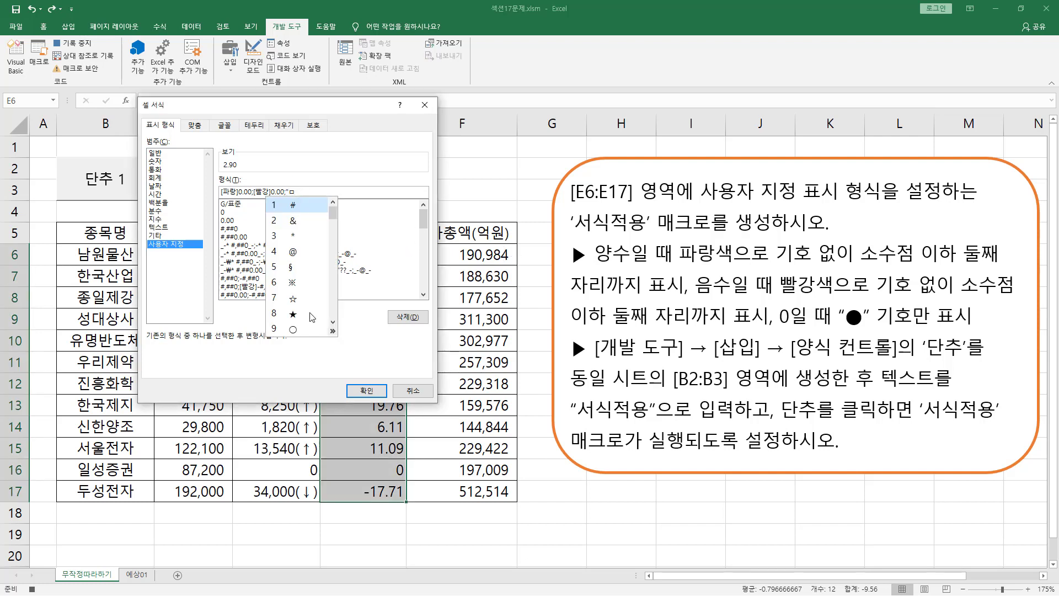
pyautogui.click(333, 331)
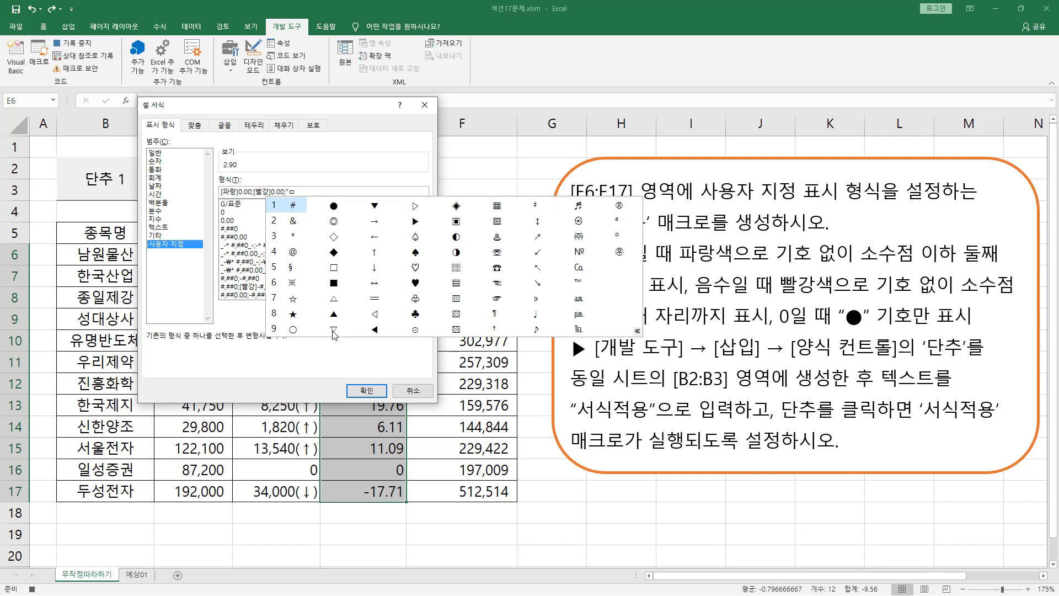
pyautogui.click(334, 206)
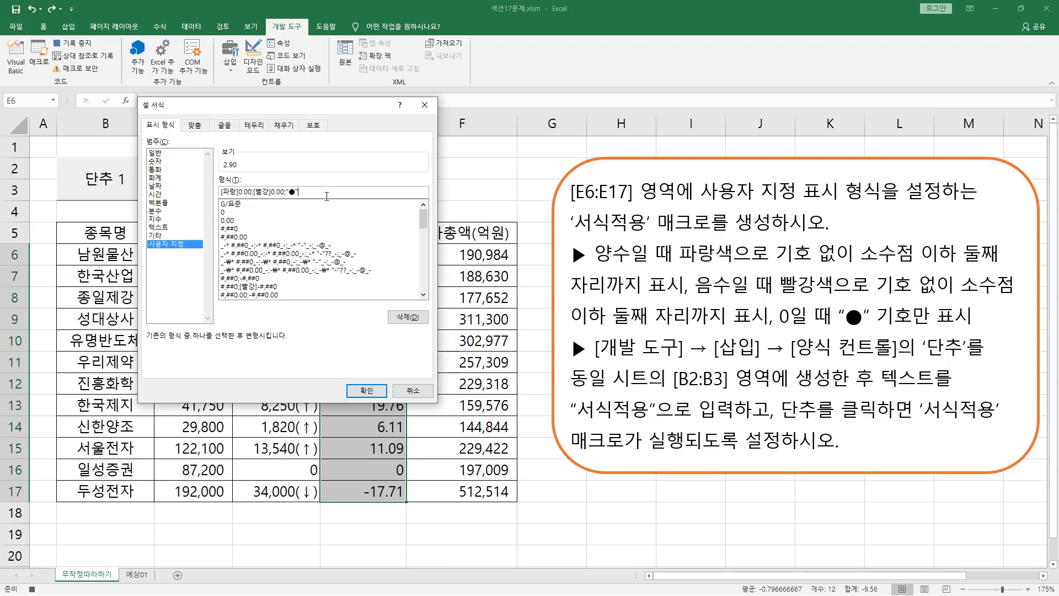
# Step: Copy the complete format code and apply the custom format to E6:E17
pyautogui.hotkey('ctrl', 'a')
pyautogui.hotkey('ctrl', 'c')
pyautogui.click(364, 391)
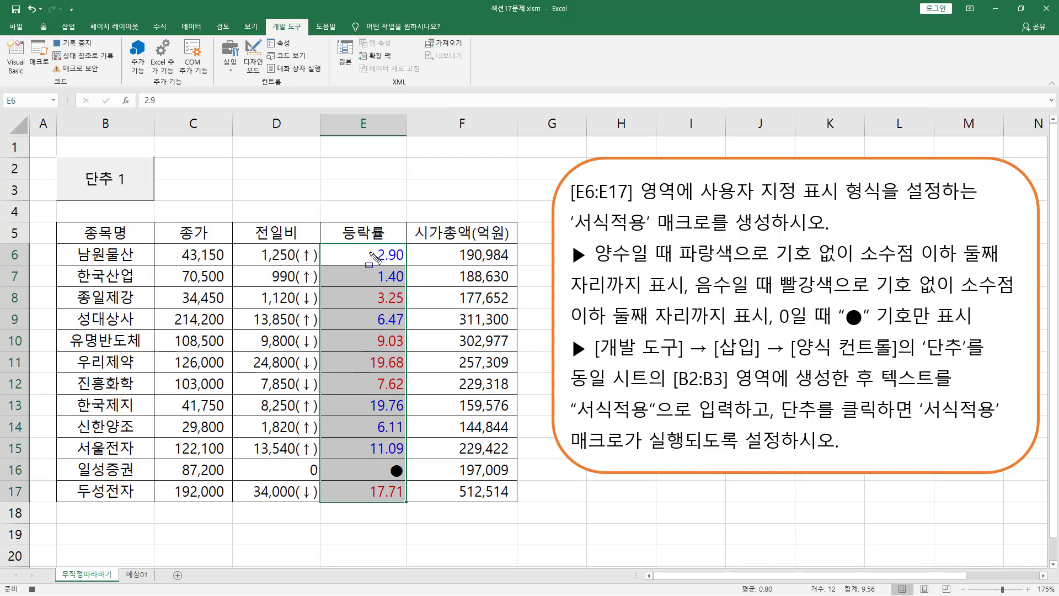
# Step: Check the positive, negative and zero values in E6:E17 against the required format and stop recording the macro
pyautogui.moveTo(369, 244)
pyautogui.mouseDown()
pyautogui.moveTo(411, 283)
pyautogui.moveTo(411, 326)
pyautogui.mouseUp()
pyautogui.moveTo(369, 413); pyautogui.dragTo(417, 457)
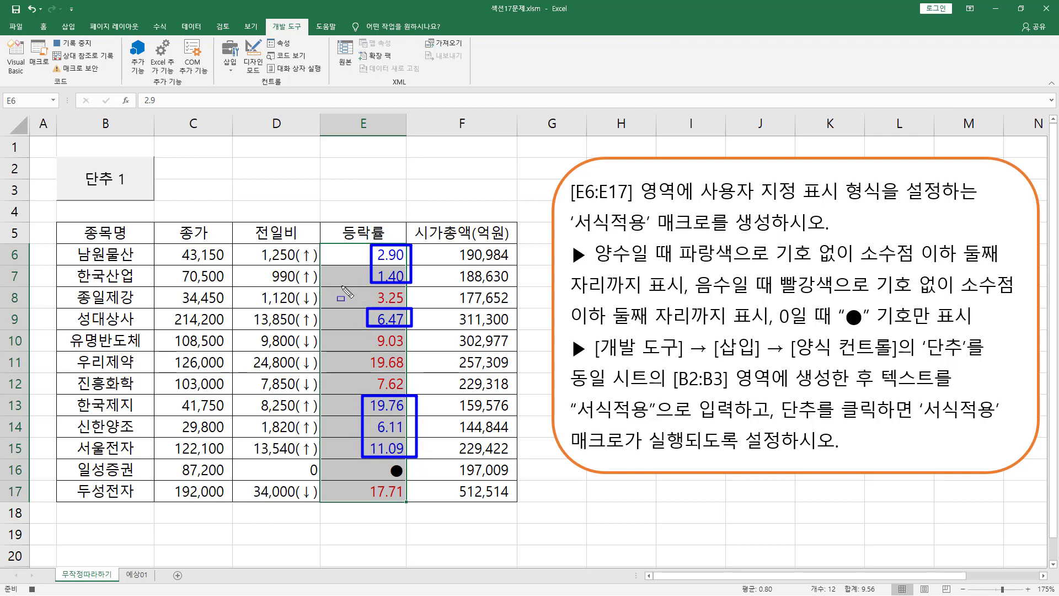
pyautogui.moveTo(342, 286); pyautogui.dragTo(423, 306)
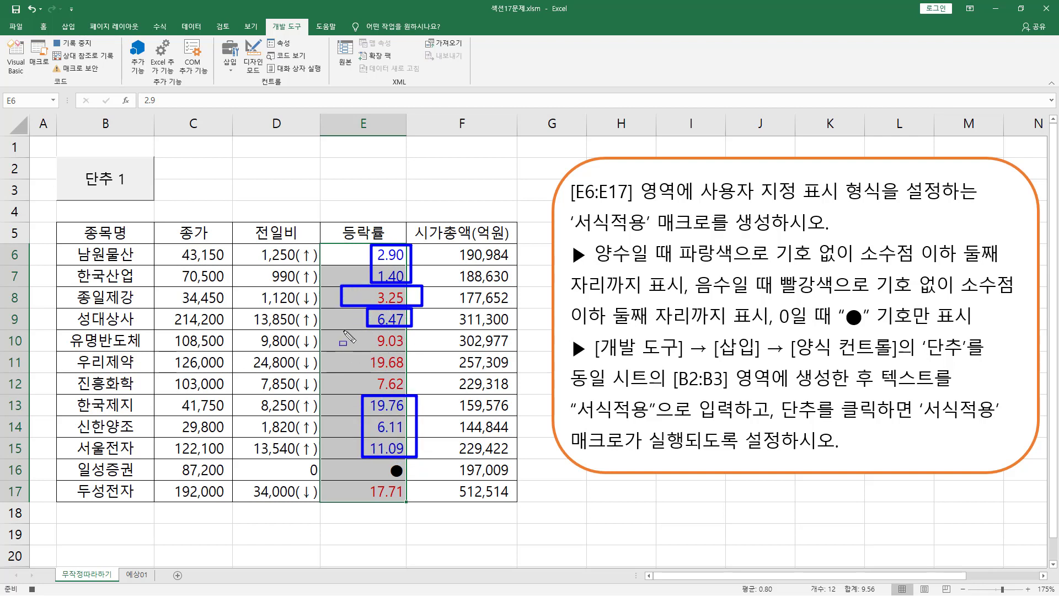
pyautogui.moveTo(344, 331); pyautogui.dragTo(434, 395)
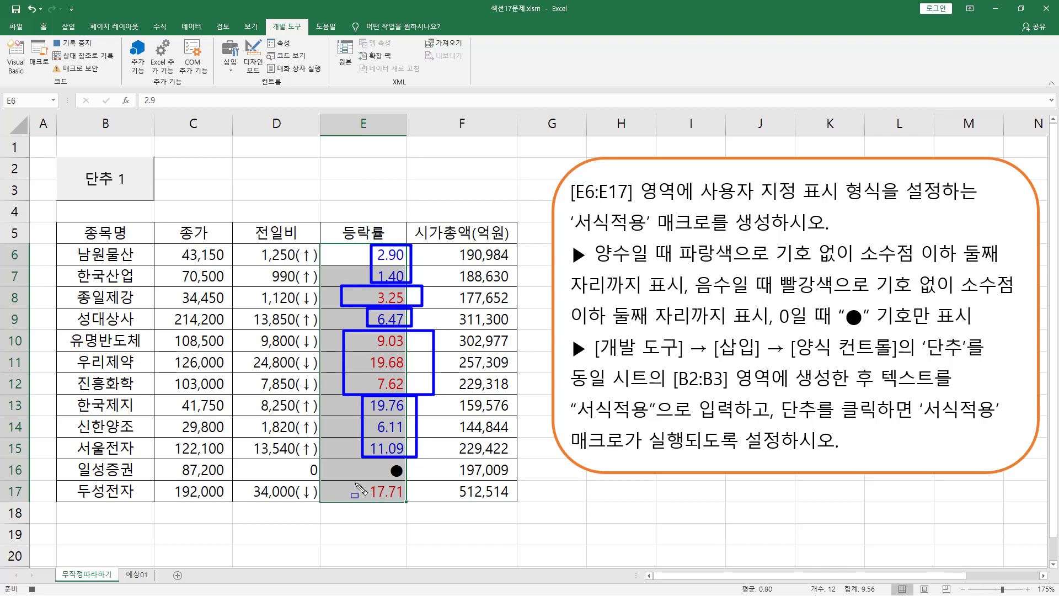
pyautogui.moveTo(355, 483); pyautogui.dragTo(416, 509)
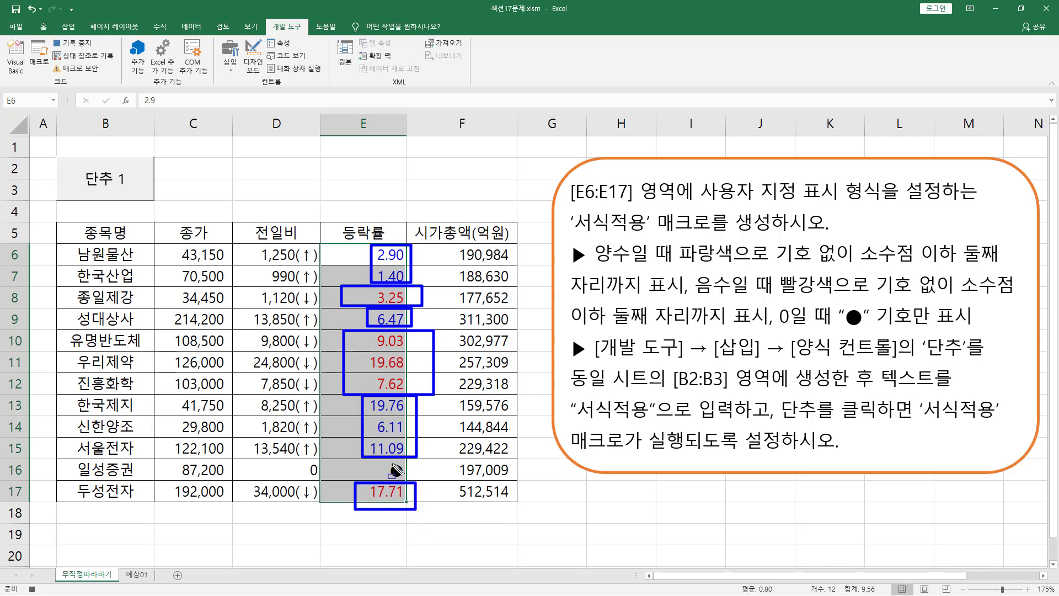
pyautogui.moveTo(381, 462)
pyautogui.mouseDown()
pyautogui.moveTo(427, 493)
pyautogui.moveTo(416, 482)
pyautogui.mouseUp()
pyautogui.press('Escape')
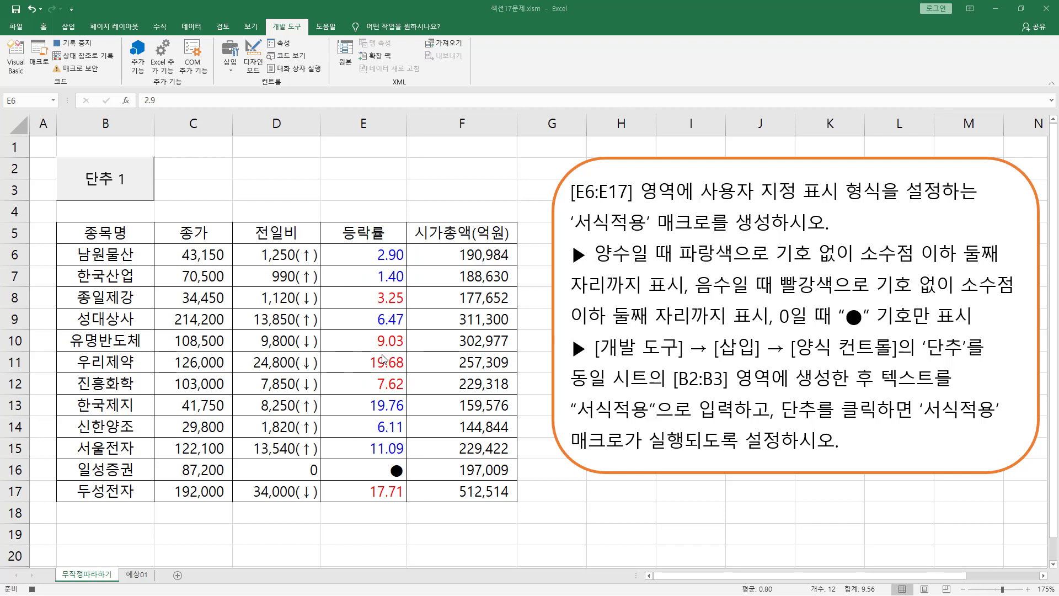
pyautogui.click(33, 589)
# Step: Reread the task's requirements for the form button, macro name, number format and button text
pyautogui.moveTo(793, 360)
pyautogui.mouseDown()
pyautogui.moveTo(895, 359)
pyautogui.moveTo(935, 346)
pyautogui.moveTo(964, 359)
pyautogui.mouseUp()
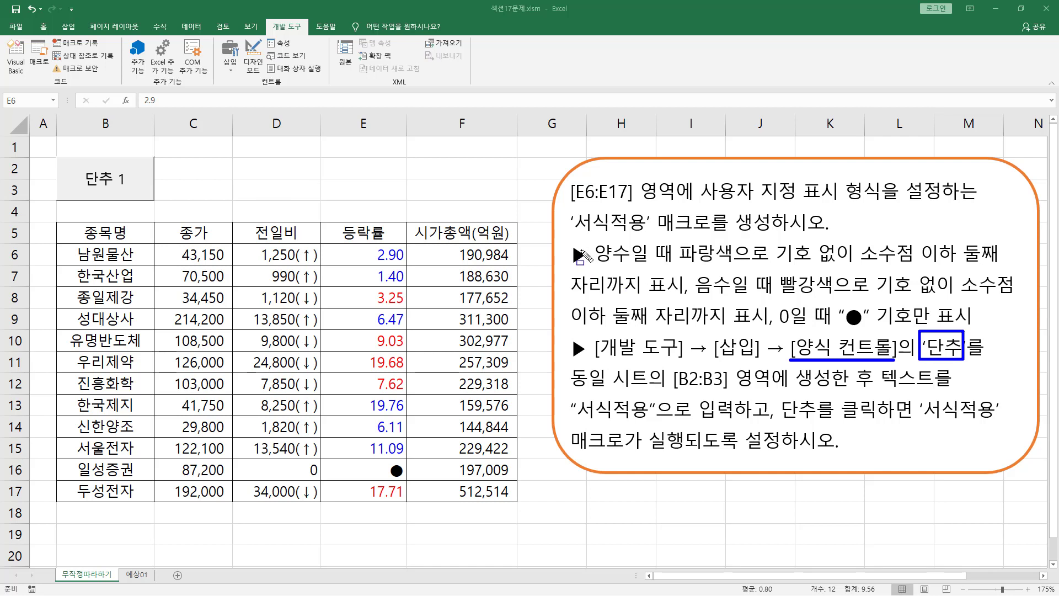
pyautogui.moveTo(572, 211); pyautogui.dragTo(655, 239)
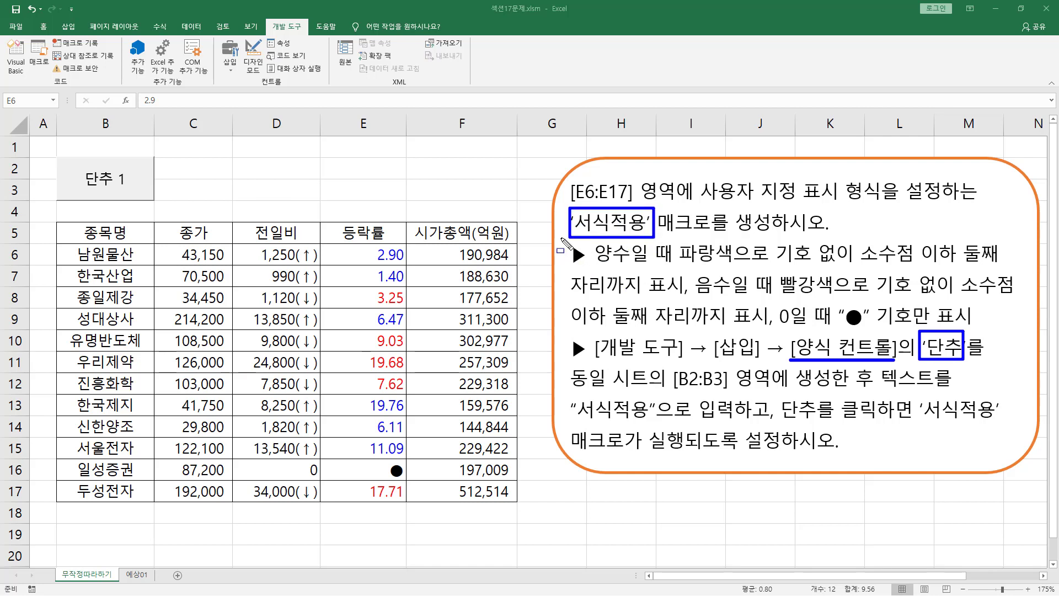
pyautogui.moveTo(561, 238); pyautogui.dragTo(1024, 329)
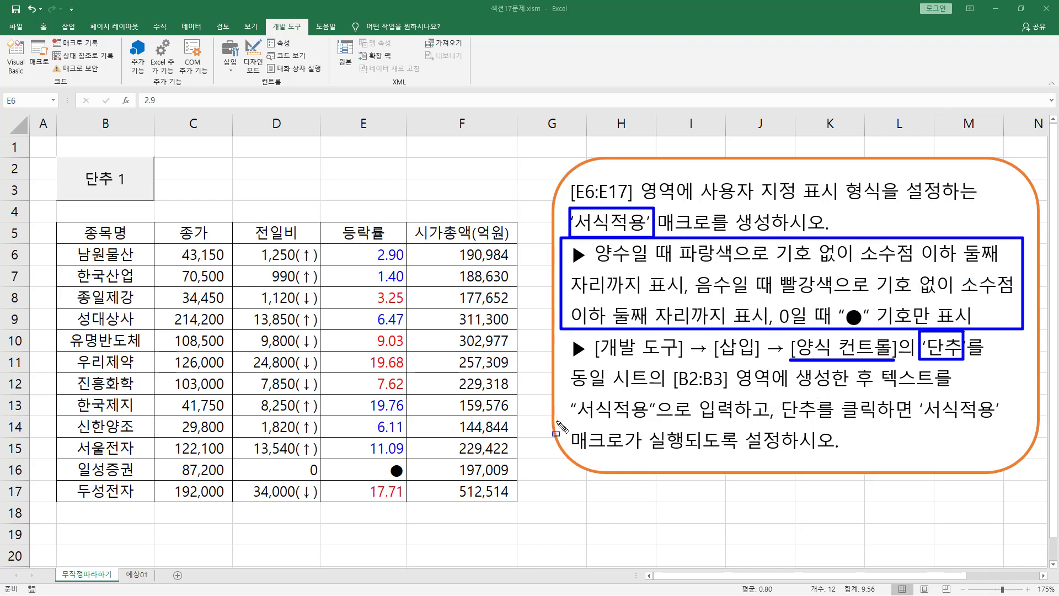
pyautogui.moveTo(875, 389); pyautogui.dragTo(954, 389)
pyautogui.moveTo(575, 419)
pyautogui.mouseDown()
pyautogui.moveTo(675, 425)
pyautogui.moveTo(679, 398)
pyautogui.moveTo(743, 403)
pyautogui.mouseUp()
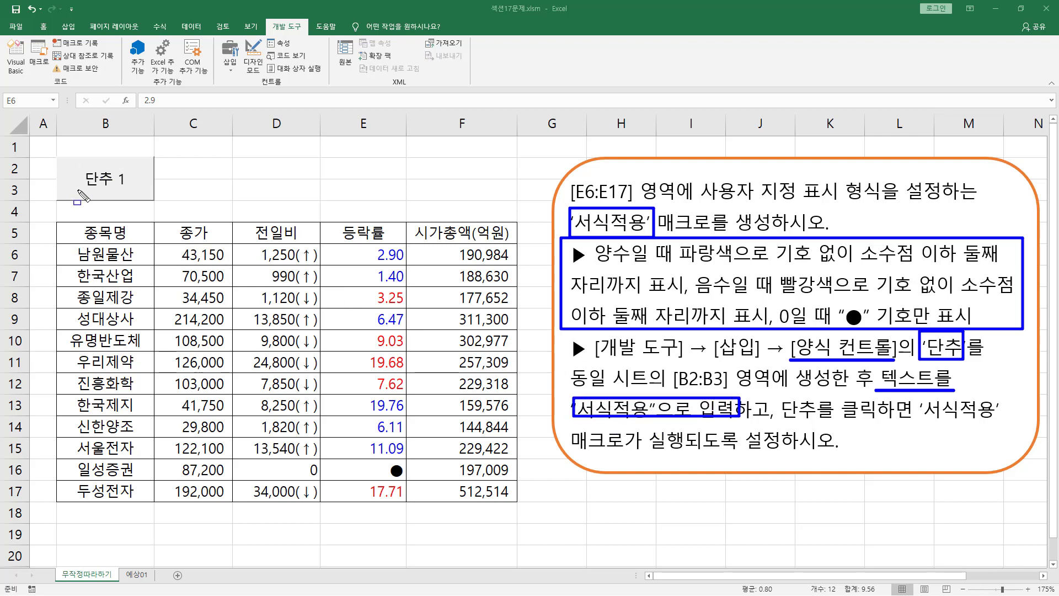
pyautogui.moveTo(77, 191); pyautogui.dragTo(141, 191)
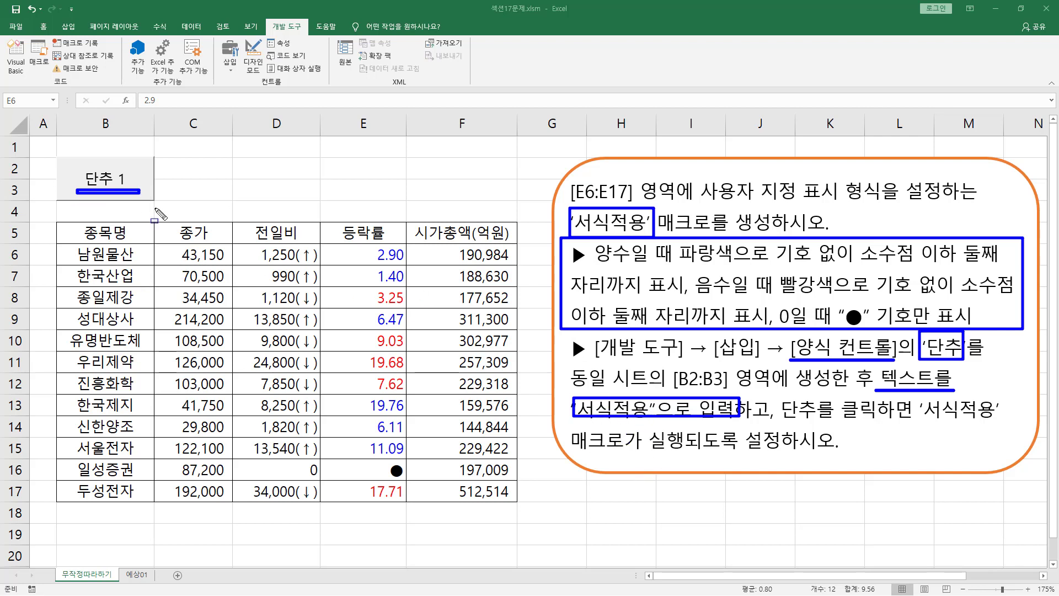
pyautogui.press('Escape')
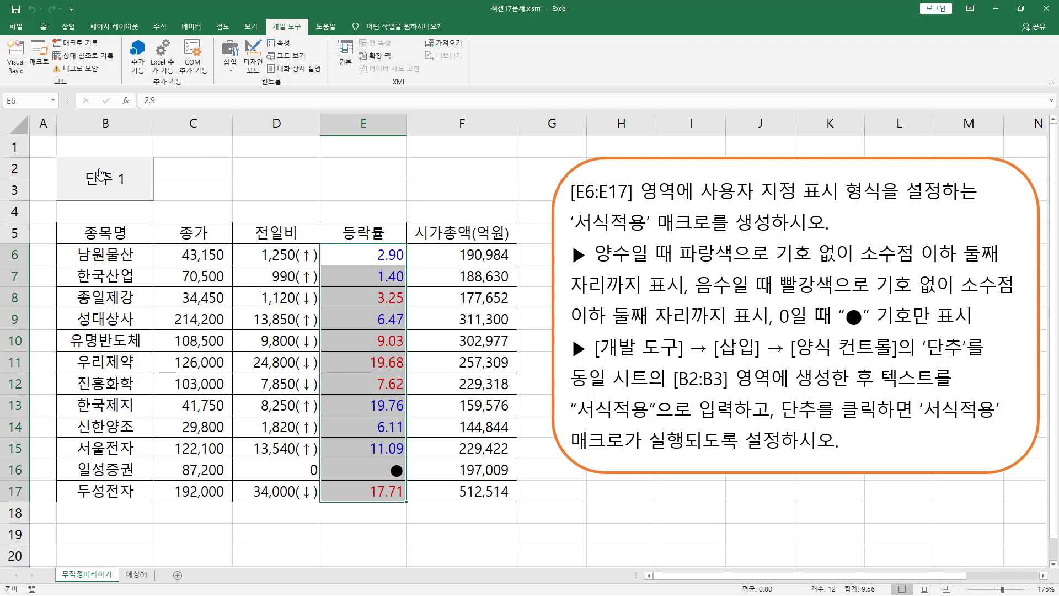
# Step: Change the text of the button in B2:B3 to 서식적용
pyautogui.rightClick(100, 173)
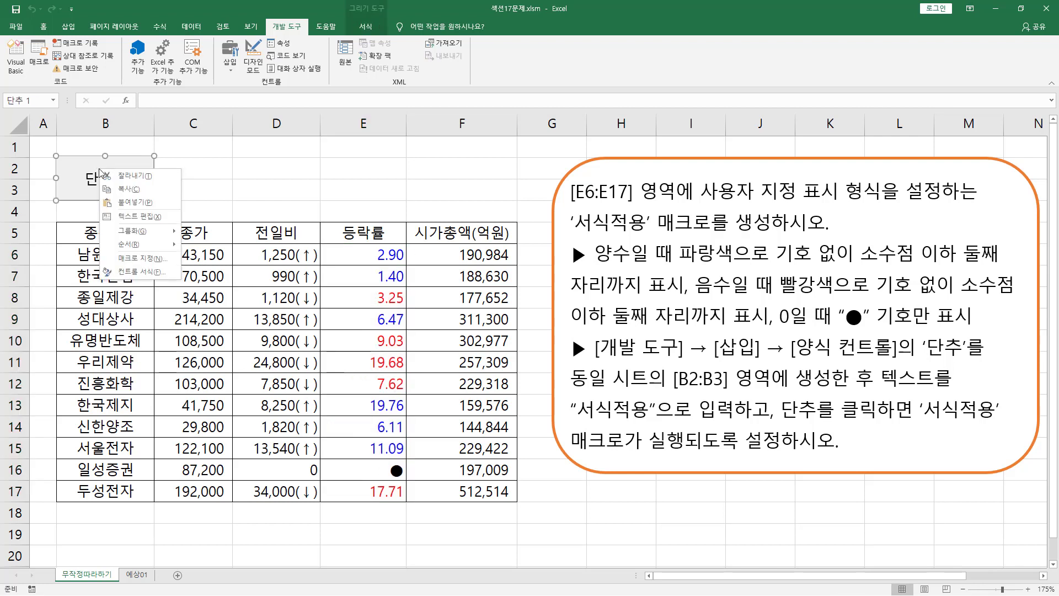
pyautogui.click(126, 215)
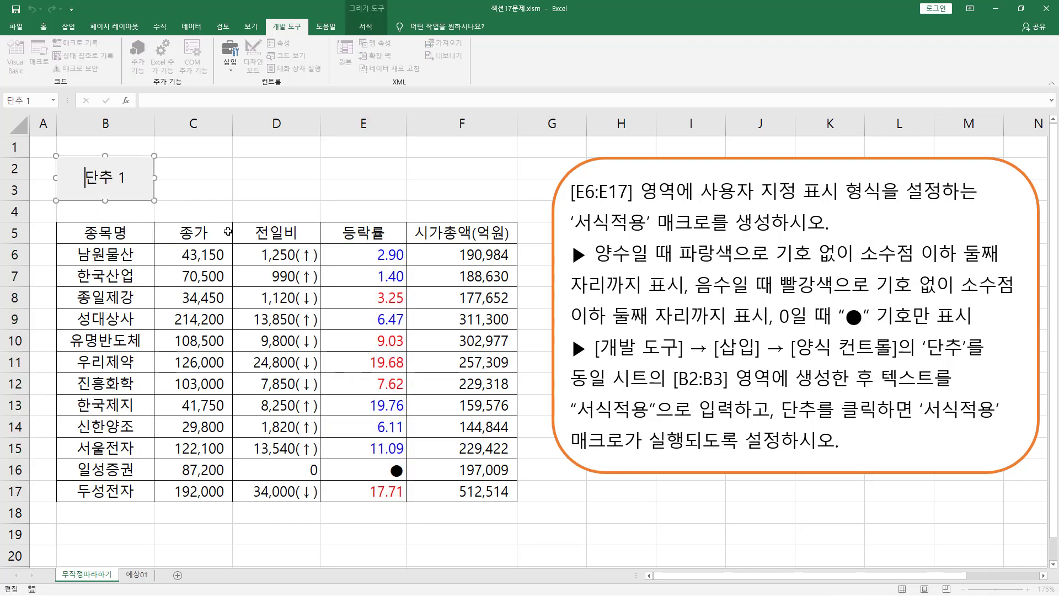
pyautogui.press('Delete')
pyautogui.press('Delete')
pyautogui.write('ㅅㅓㅅㅣㄱ')
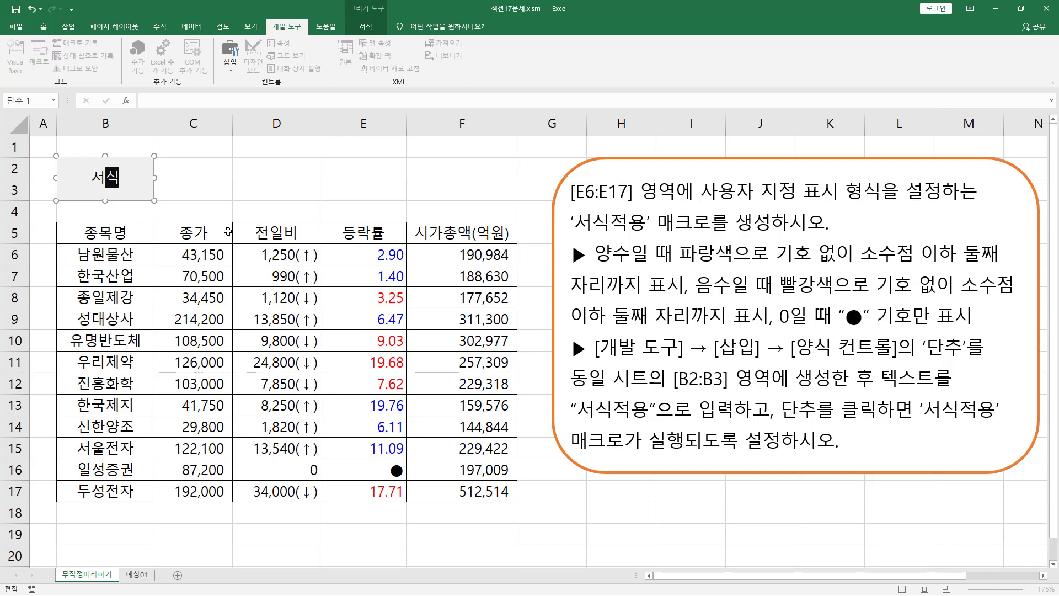
pyautogui.write('ㅈㅓㄱㅇㅛㅇ')
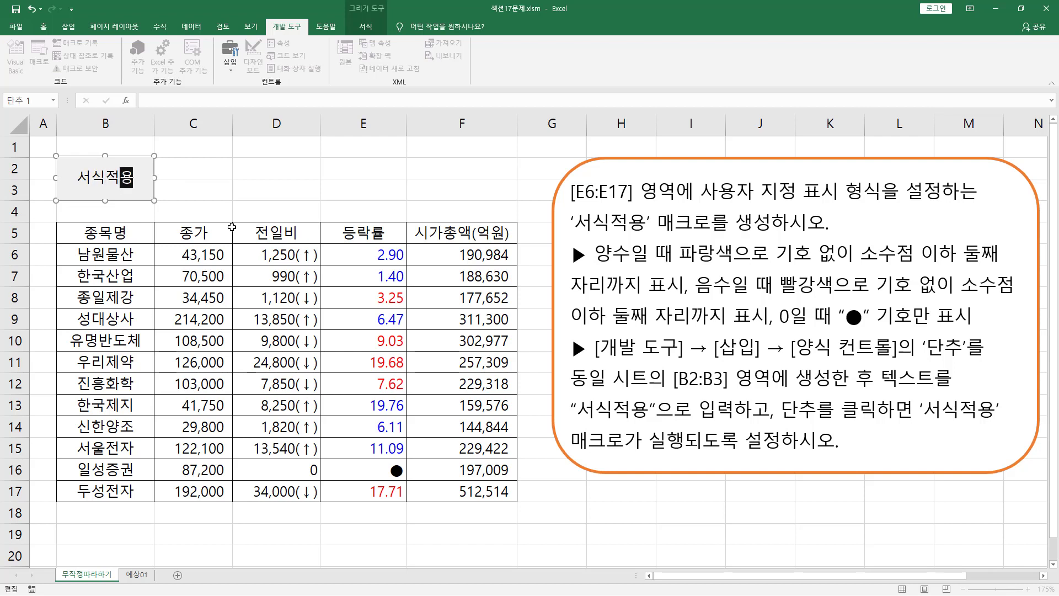
pyautogui.click(448, 189)
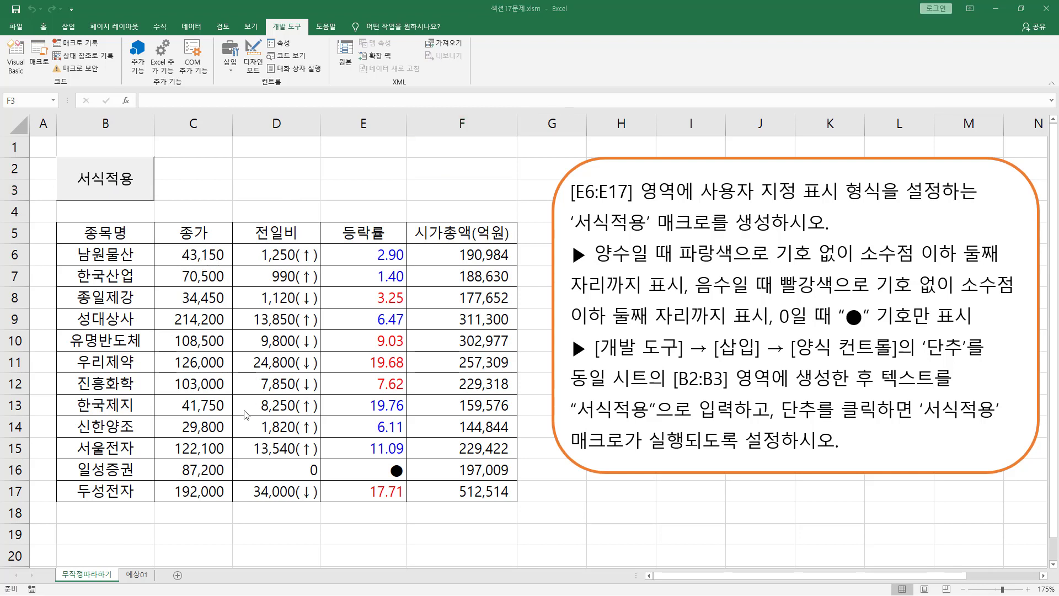
# Step: Paste the copied format code into cell C19 below the table
pyautogui.click(125, 536)
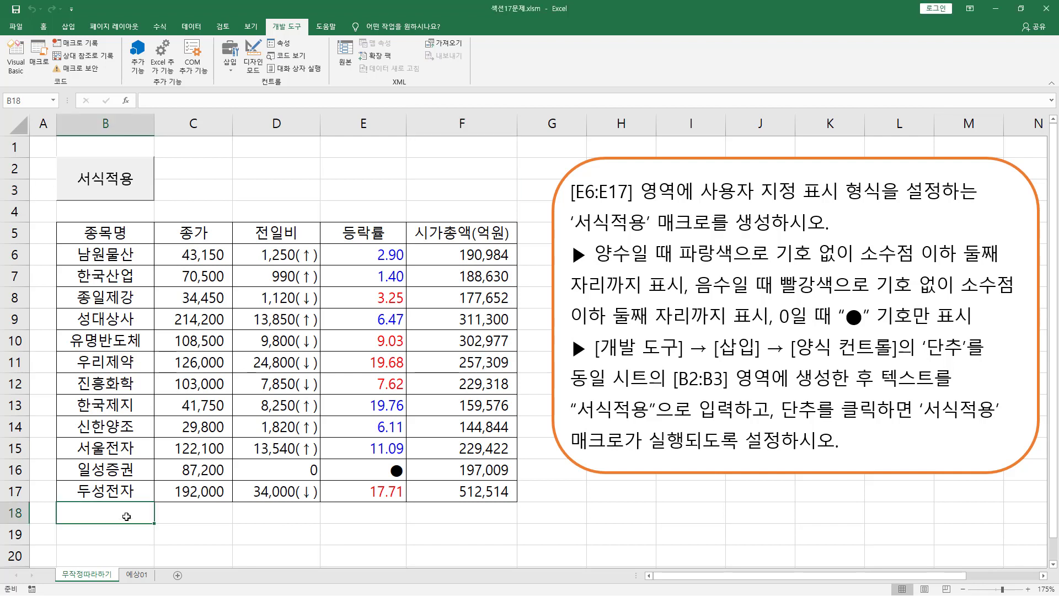
pyautogui.click(184, 534)
pyautogui.hotkey('ctrl', 'v')
pyautogui.click(386, 528)
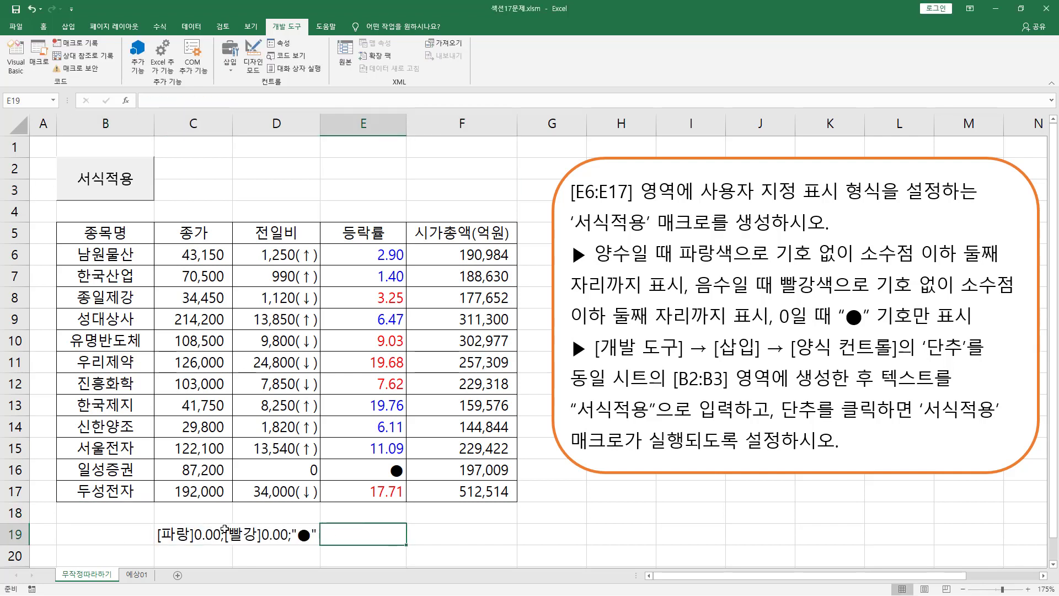
# Step: Increase the font size of the format code in C19
pyautogui.click(187, 535)
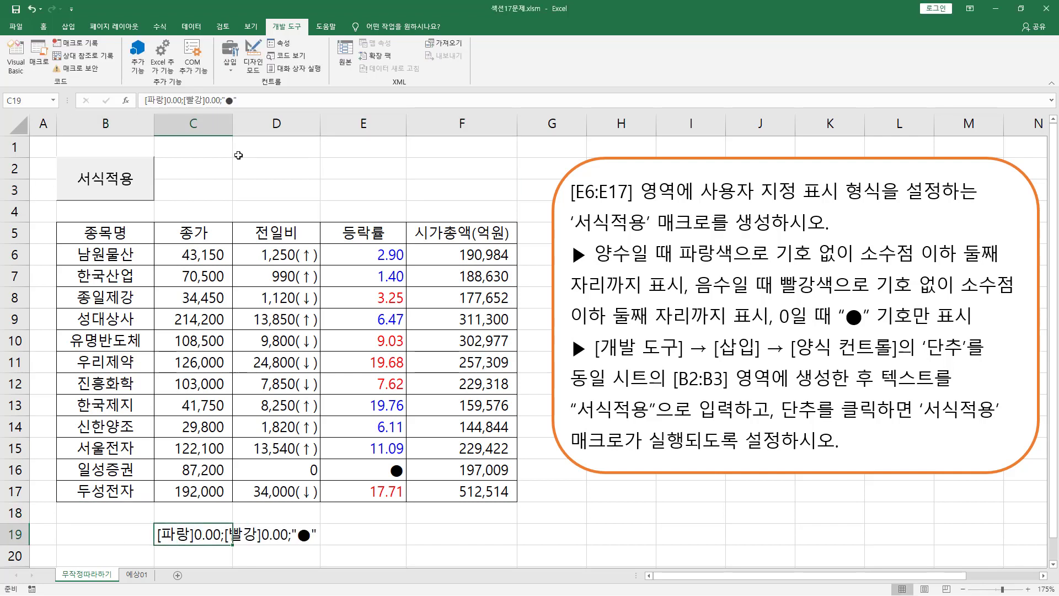
pyautogui.click(43, 27)
pyautogui.click(218, 408)
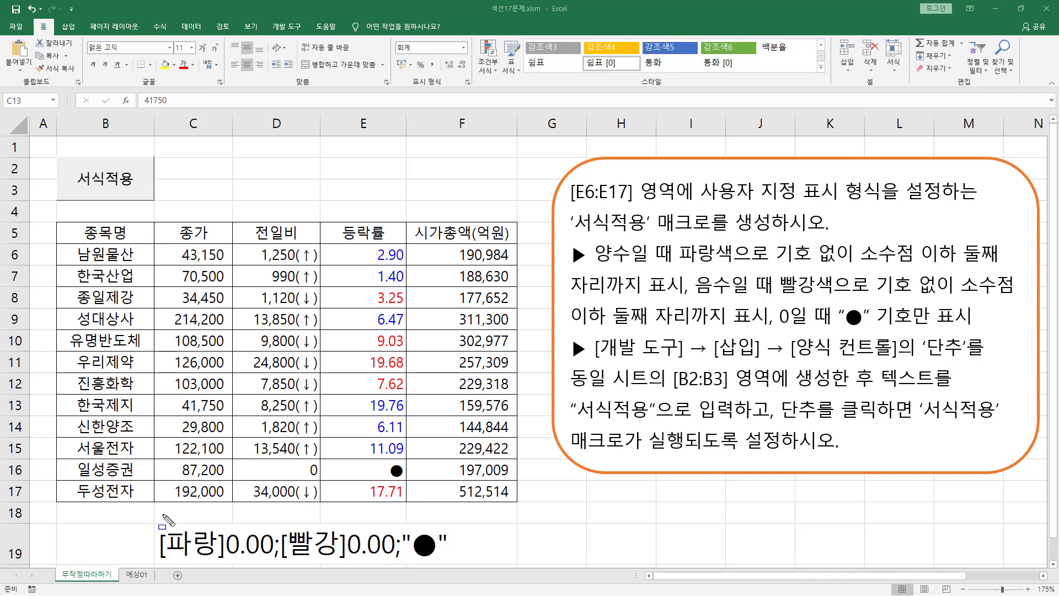
# Step: Review the positive, negative and zero sections and the semicolon separators of the format code in C19
pyautogui.moveTo(153, 519); pyautogui.dragTo(274, 562)
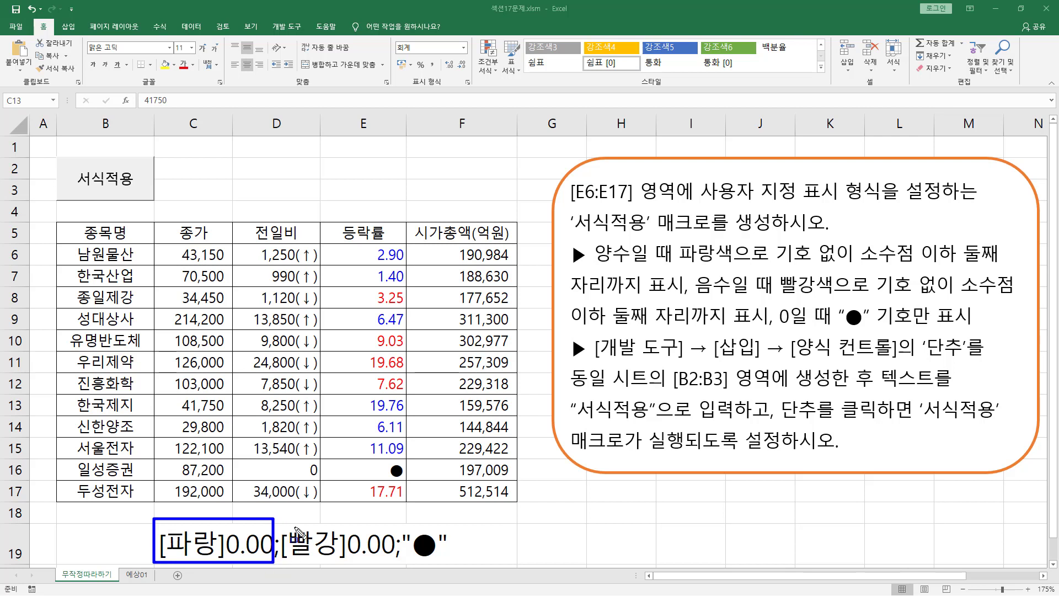
pyautogui.moveTo(283, 519); pyautogui.dragTo(393, 562)
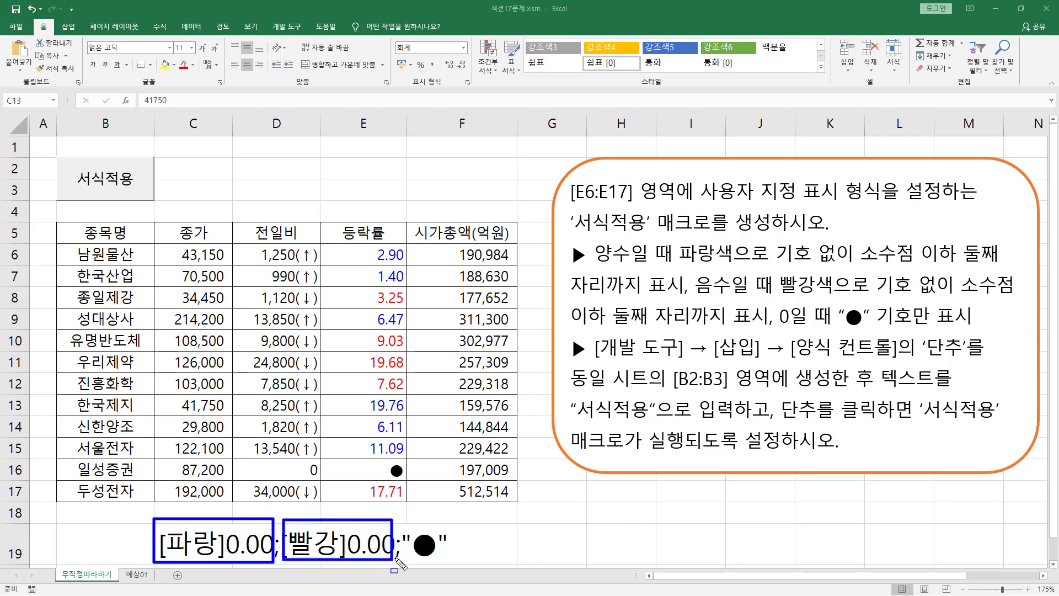
pyautogui.moveTo(399, 522)
pyautogui.mouseDown()
pyautogui.moveTo(458, 558)
pyautogui.moveTo(684, 559)
pyautogui.mouseUp()
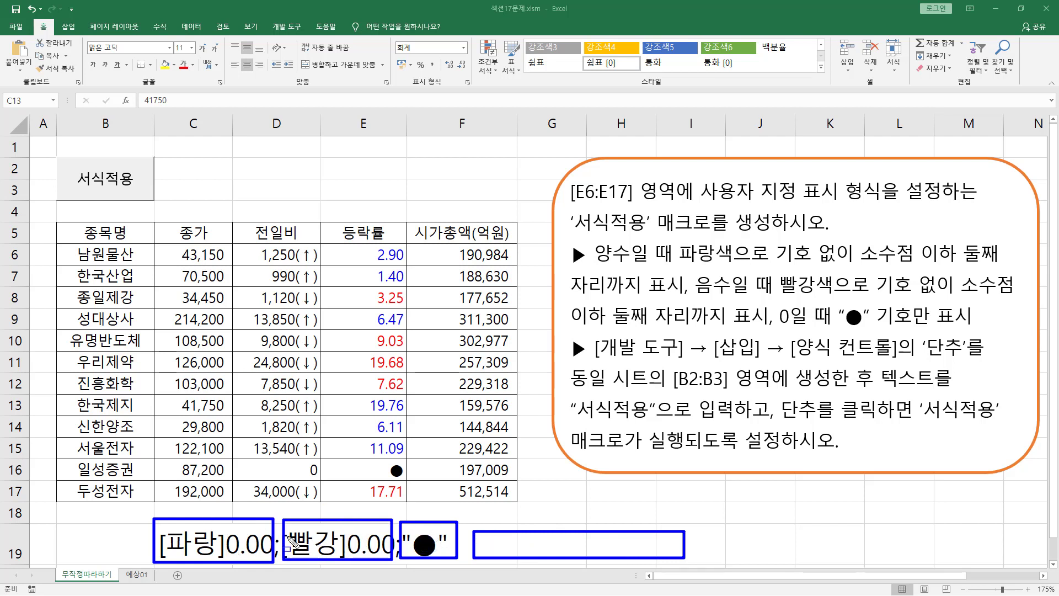
pyautogui.press('Escape')
pyautogui.moveTo(269, 529); pyautogui.dragTo(285, 563)
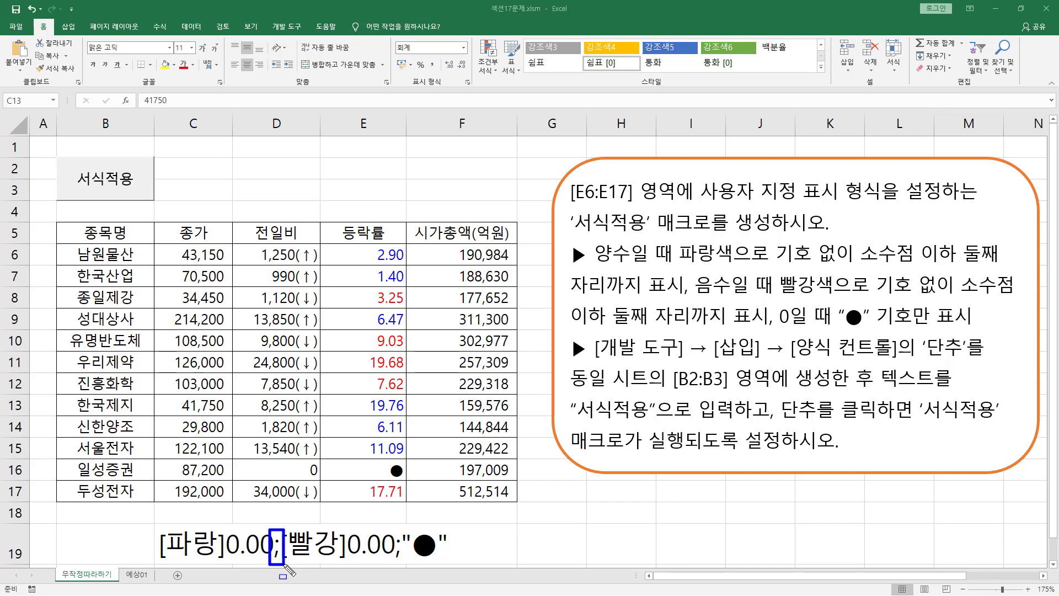
pyautogui.moveTo(392, 533); pyautogui.dragTo(403, 563)
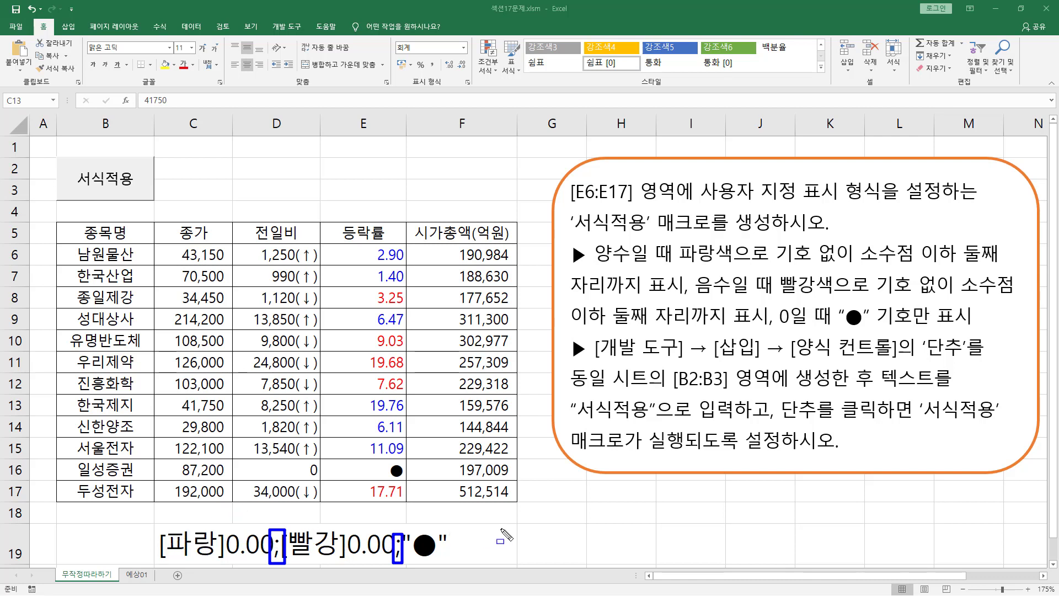
pyautogui.press('Escape')
pyautogui.click(552, 519)
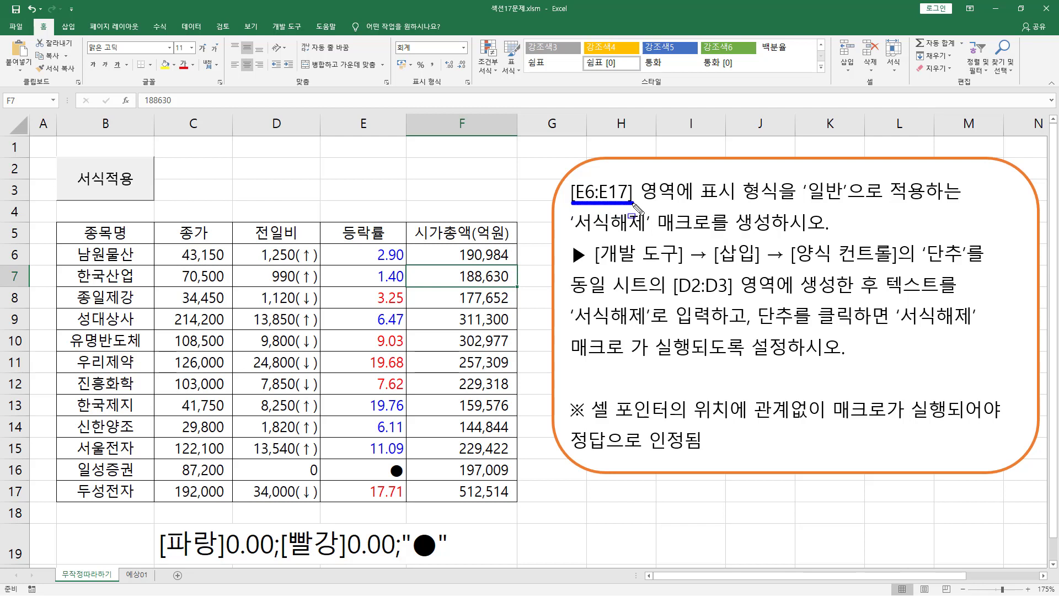
# Step: Read the second task's requirements for the target range, number format, macro name, button location and button text
pyautogui.moveTo(638, 203); pyautogui.dragTo(571, 181)
pyautogui.moveTo(345, 239)
pyautogui.mouseDown()
pyautogui.moveTo(403, 356)
pyautogui.moveTo(410, 503)
pyautogui.mouseUp()
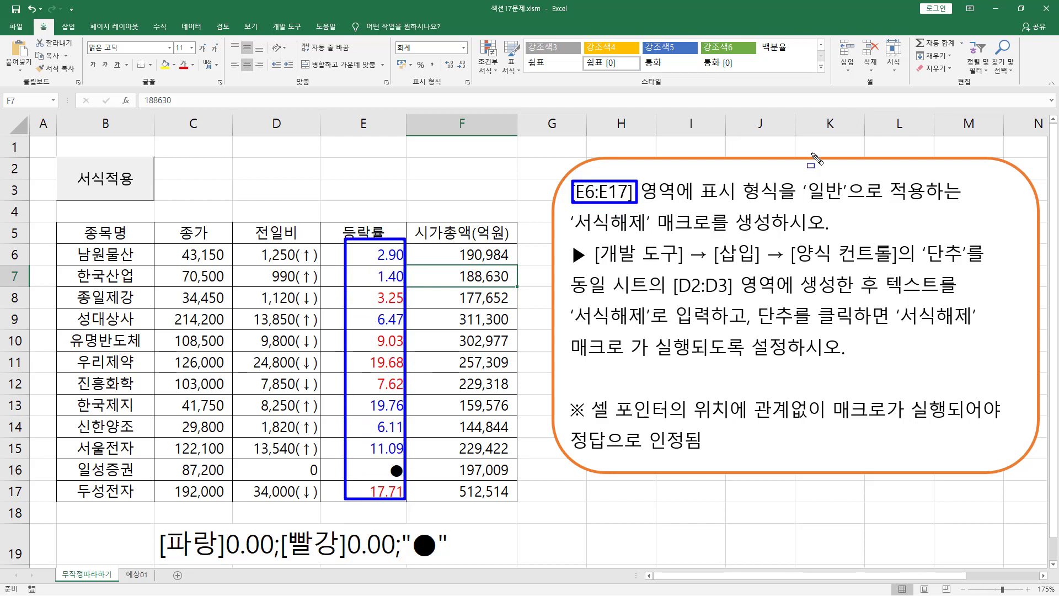
pyautogui.moveTo(686, 203)
pyautogui.mouseDown()
pyautogui.moveTo(858, 212)
pyautogui.moveTo(861, 172)
pyautogui.mouseUp()
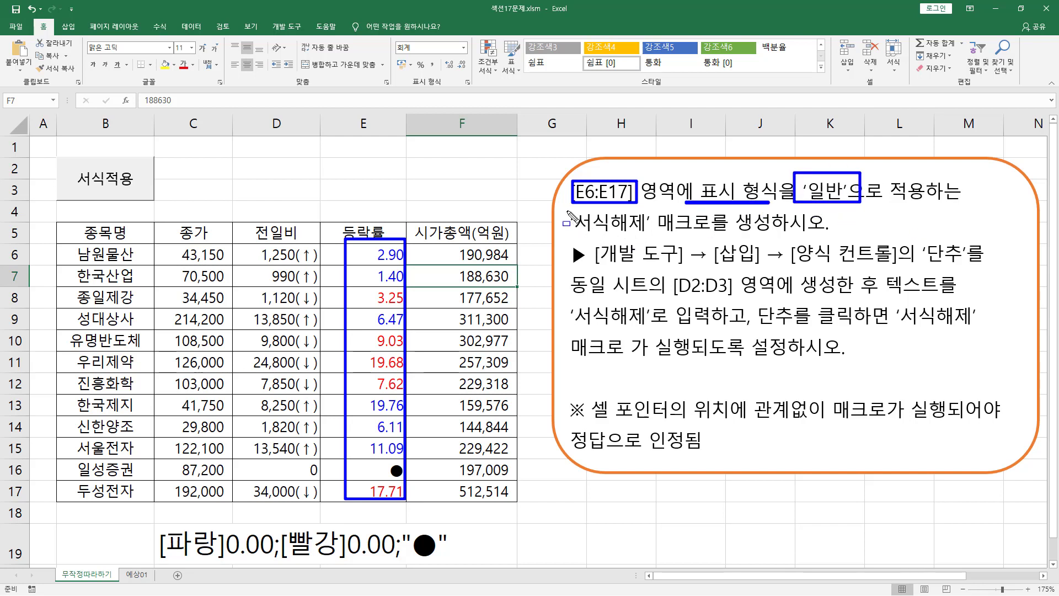
pyautogui.moveTo(564, 209)
pyautogui.mouseDown()
pyautogui.moveTo(658, 240)
pyautogui.moveTo(776, 235)
pyautogui.mouseUp()
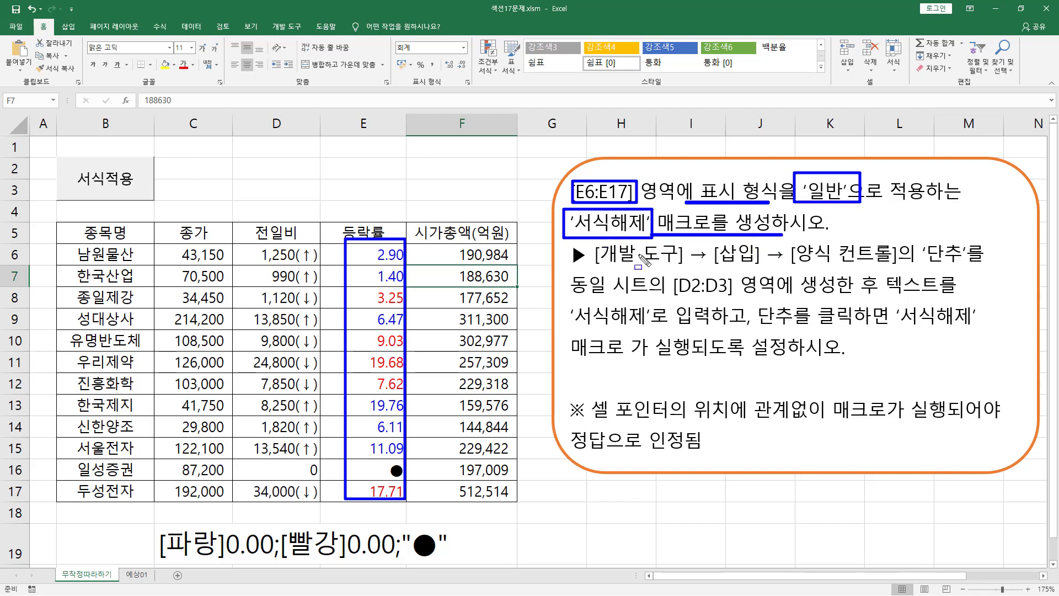
pyautogui.moveTo(596, 268)
pyautogui.mouseDown()
pyautogui.moveTo(893, 269)
pyautogui.moveTo(899, 244)
pyautogui.moveTo(969, 270)
pyautogui.mouseUp()
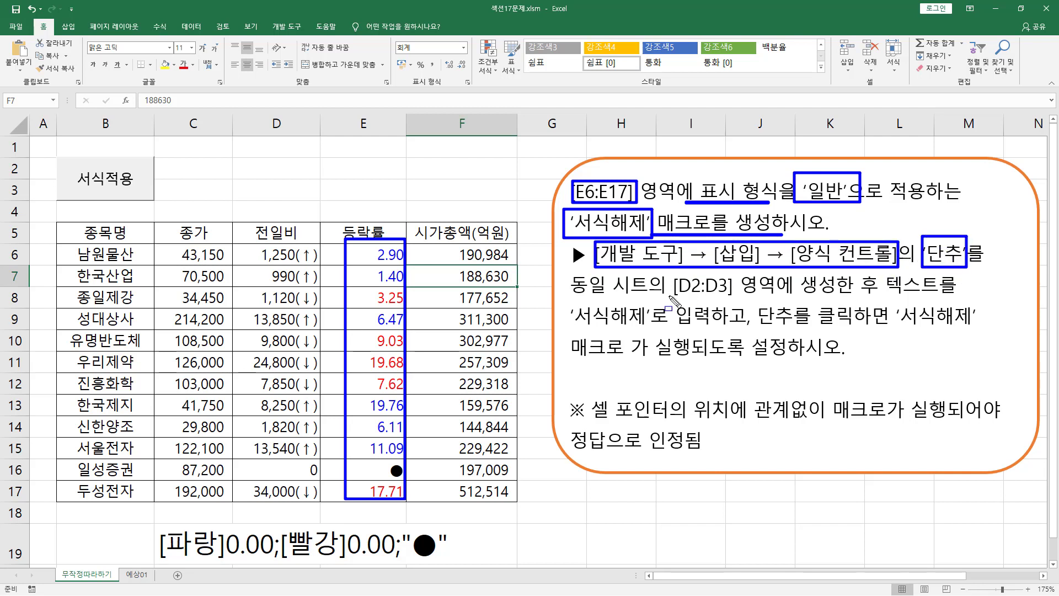
pyautogui.moveTo(670, 299)
pyautogui.mouseDown()
pyautogui.moveTo(739, 298)
pyautogui.moveTo(735, 273)
pyautogui.moveTo(853, 296)
pyautogui.mouseUp()
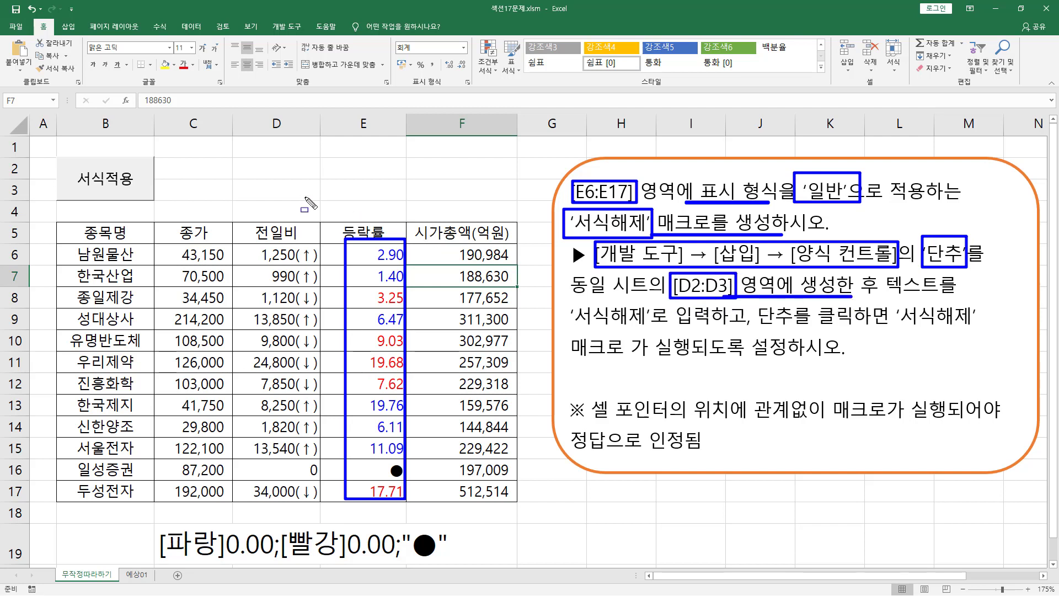
pyautogui.moveTo(234, 159)
pyautogui.mouseDown()
pyautogui.moveTo(252, 192)
pyautogui.moveTo(317, 210)
pyautogui.moveTo(319, 201)
pyautogui.mouseUp()
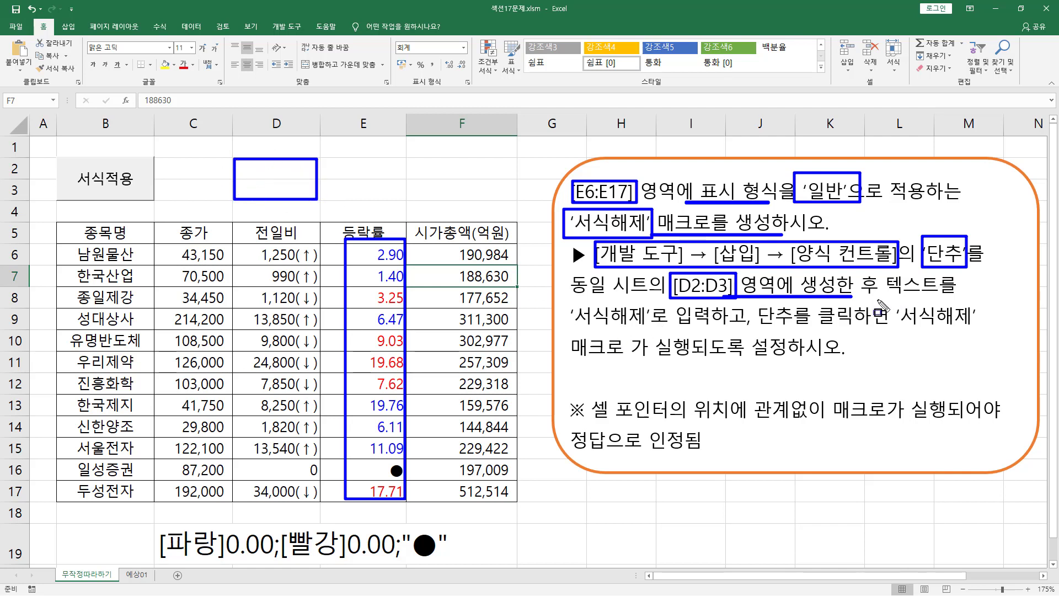
pyautogui.moveTo(881, 297); pyautogui.dragTo(957, 297)
pyautogui.moveTo(565, 302); pyautogui.dragTo(674, 327)
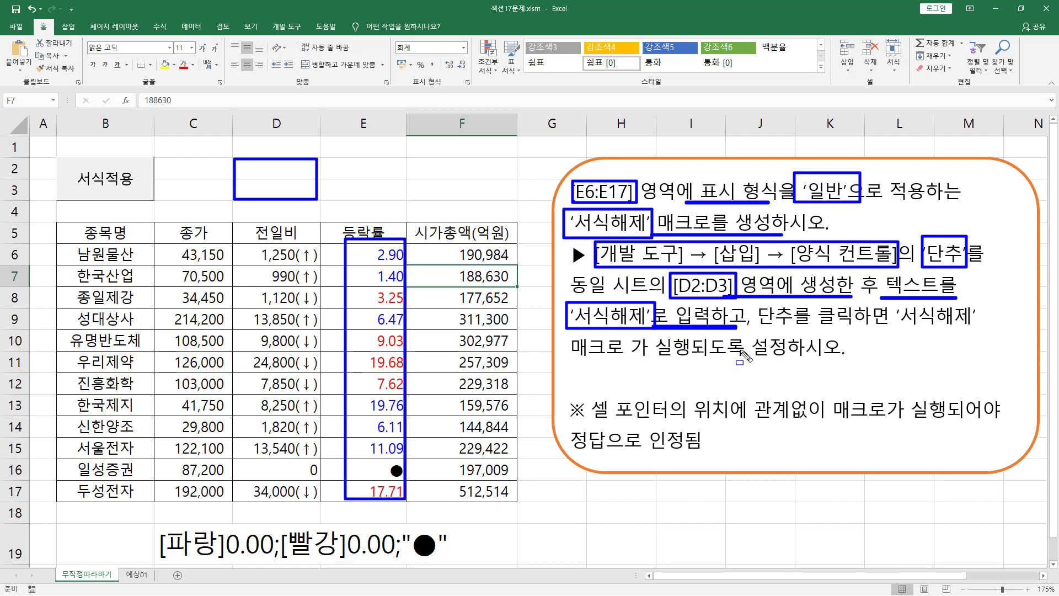
pyautogui.press('Escape')
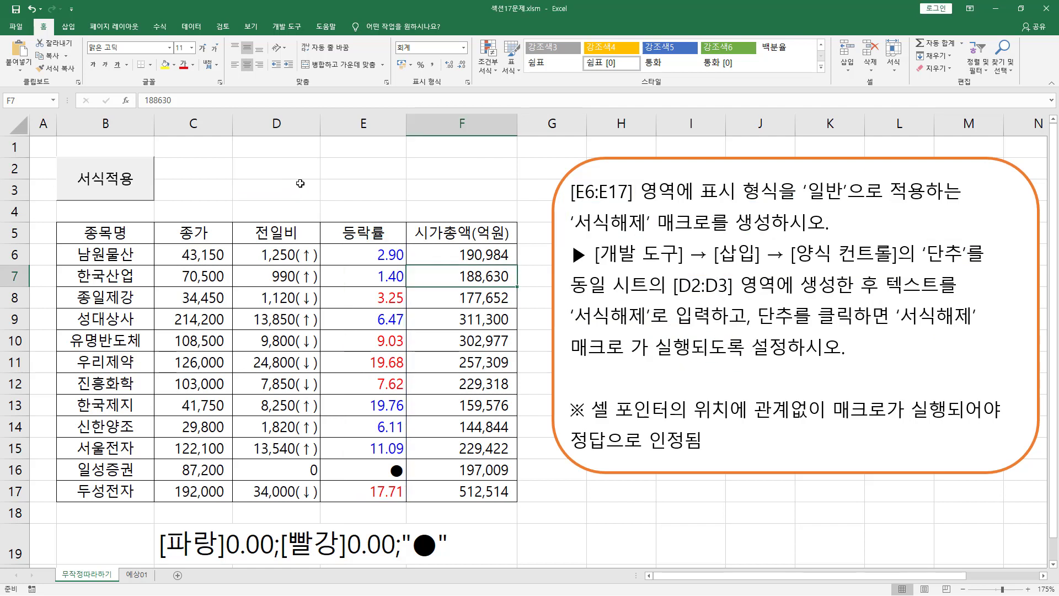
# Step: Insert a form control button fitted exactly over cells D2:D3
pyautogui.click(297, 172)
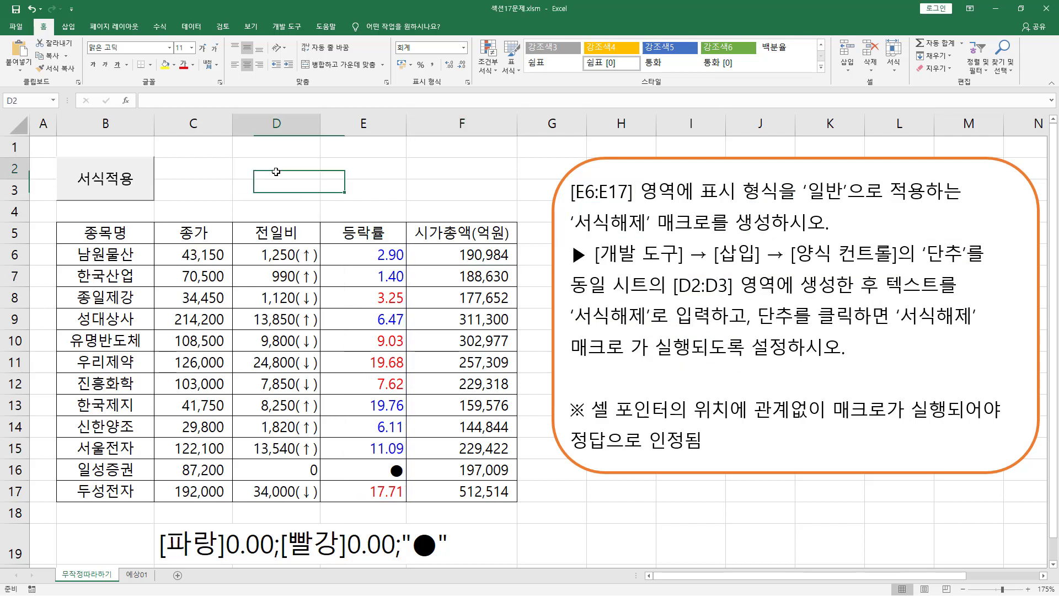
pyautogui.click(290, 28)
pyautogui.click(226, 65)
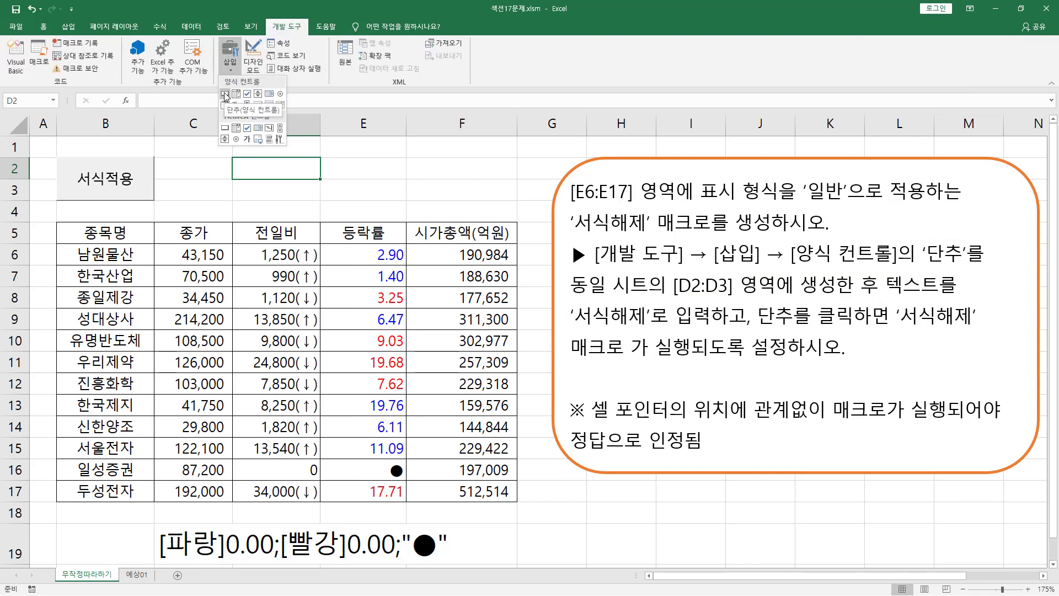
pyautogui.click(225, 94)
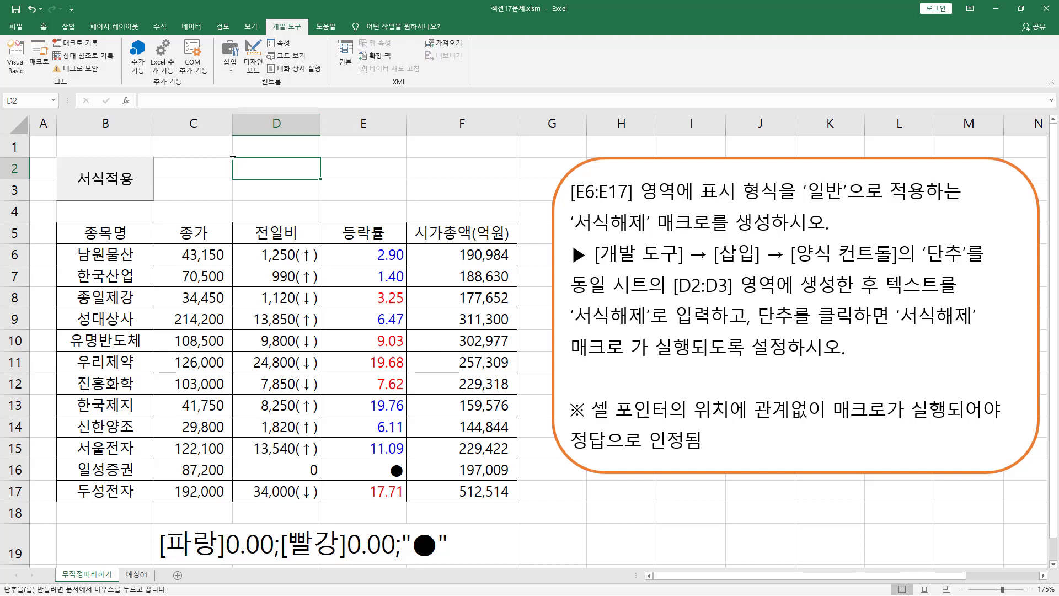
pyautogui.moveTo(233, 157); pyautogui.dragTo(296, 194)
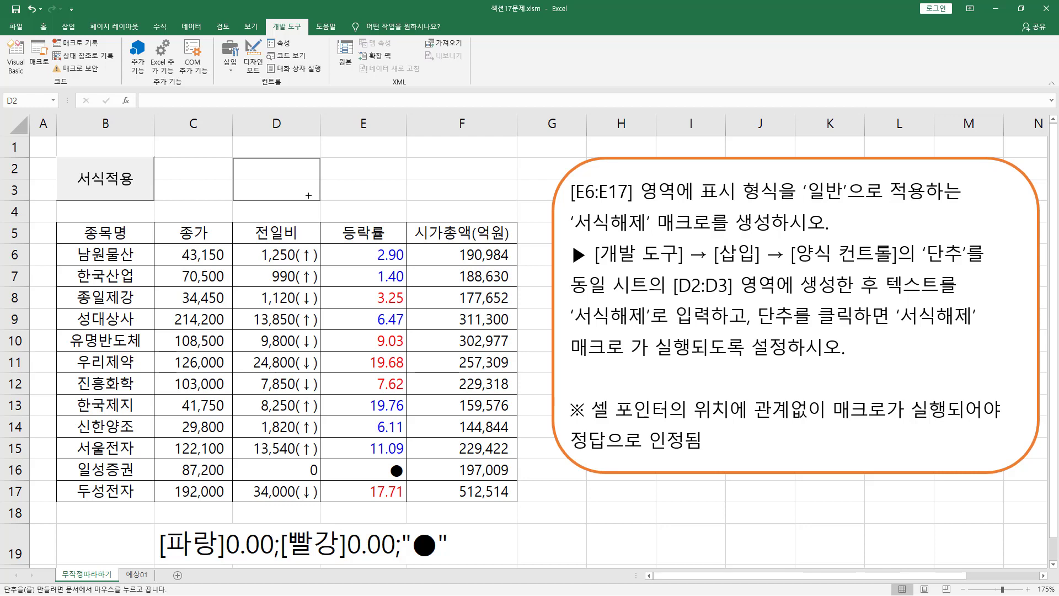
pyautogui.moveTo(308, 195); pyautogui.dragTo(308, 195)
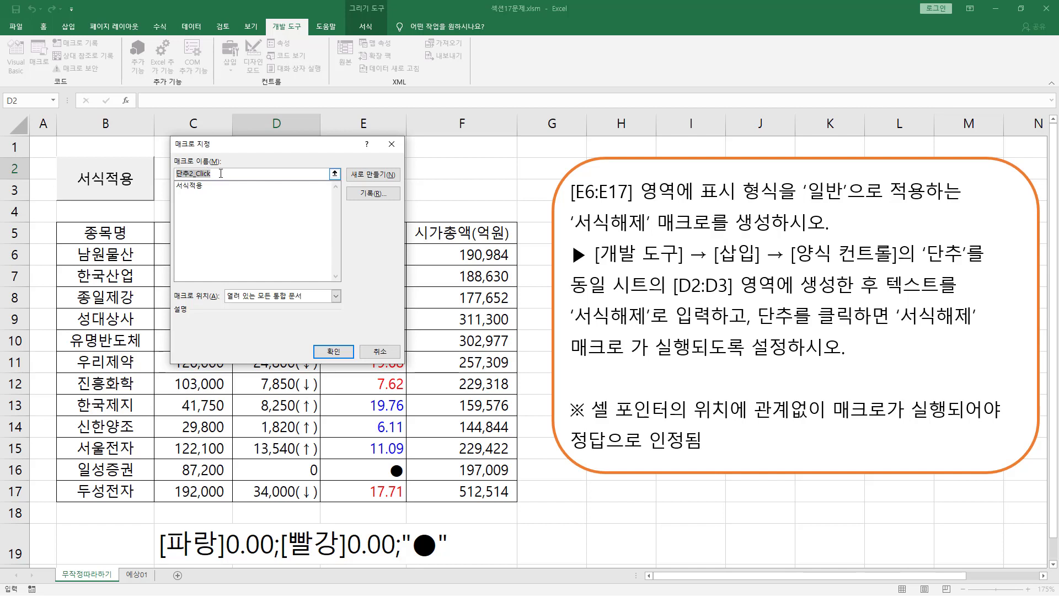
# Step: Name the new button's macro 서식해제 and start recording it in the current workbook
pyautogui.write('ㅅ')
pyautogui.write('식해제')
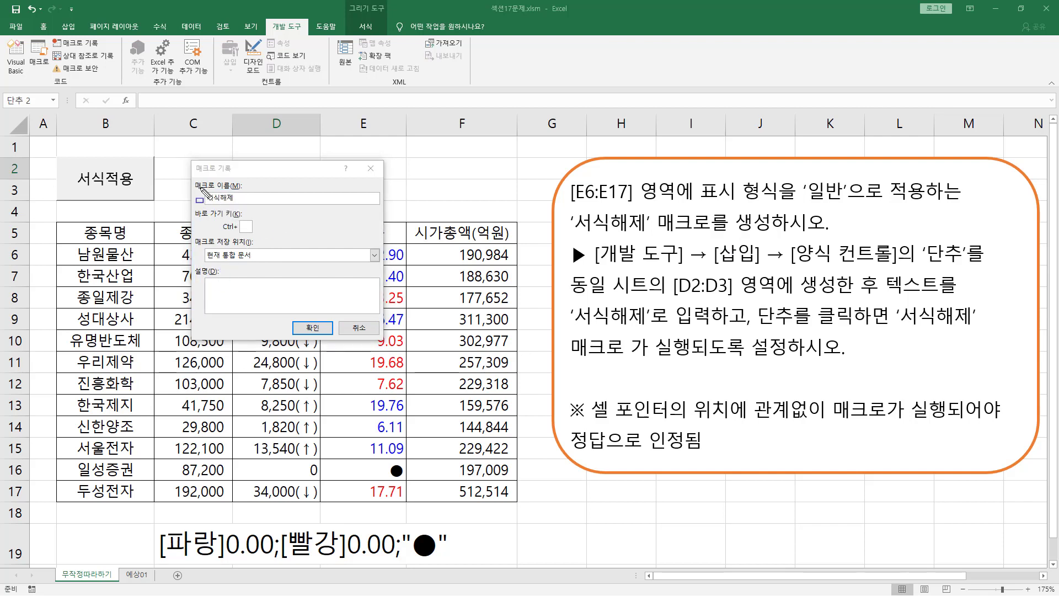
pyautogui.moveTo(199, 186); pyautogui.dragTo(251, 208)
pyautogui.moveTo(292, 315)
pyautogui.mouseDown()
pyautogui.moveTo(338, 346)
pyautogui.moveTo(331, 338)
pyautogui.mouseUp()
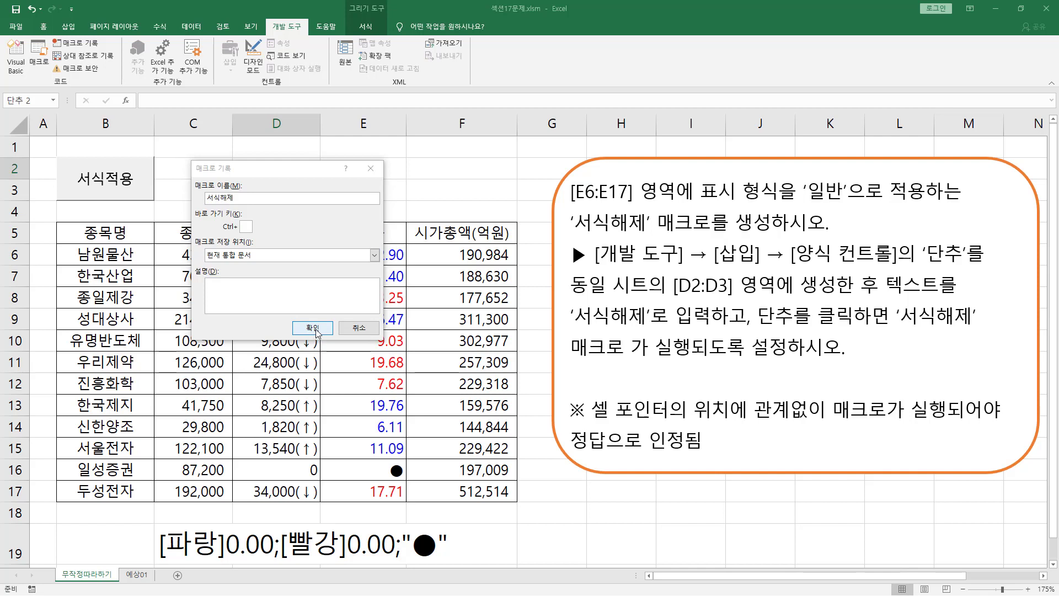
pyautogui.click(313, 329)
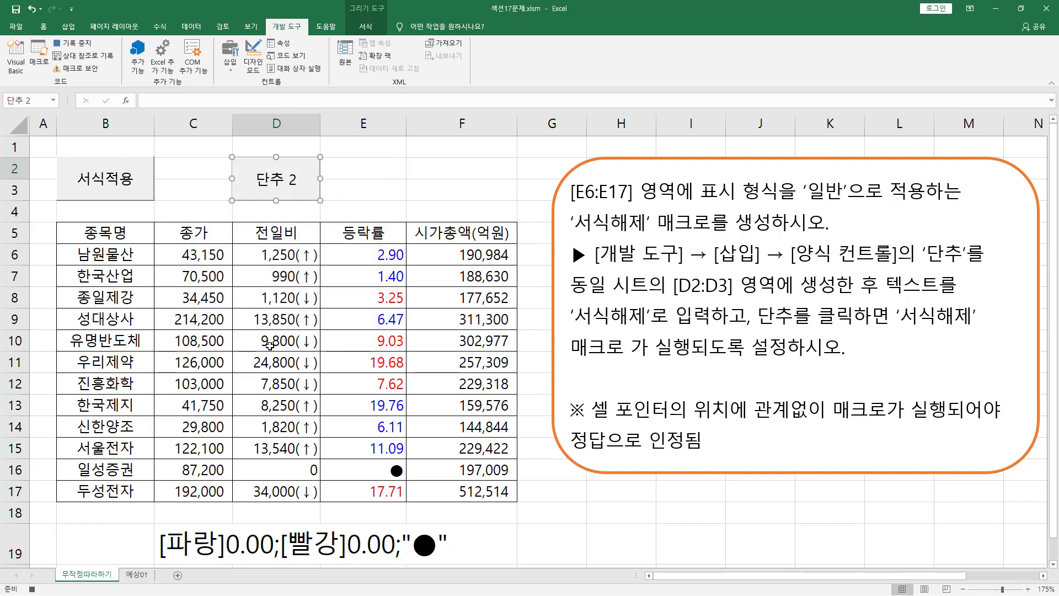
# Step: Set the number format of E6:E17 to 일반 (General) and stop the macro recording
pyautogui.click(39, 588)
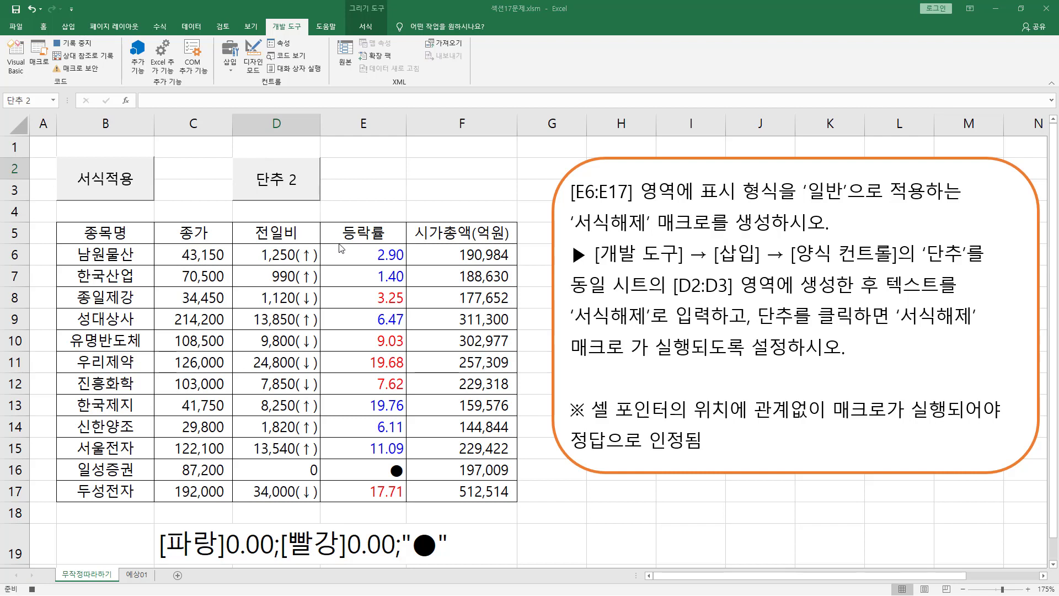
pyautogui.click(362, 253)
pyautogui.moveTo(351, 252); pyautogui.dragTo(355, 490)
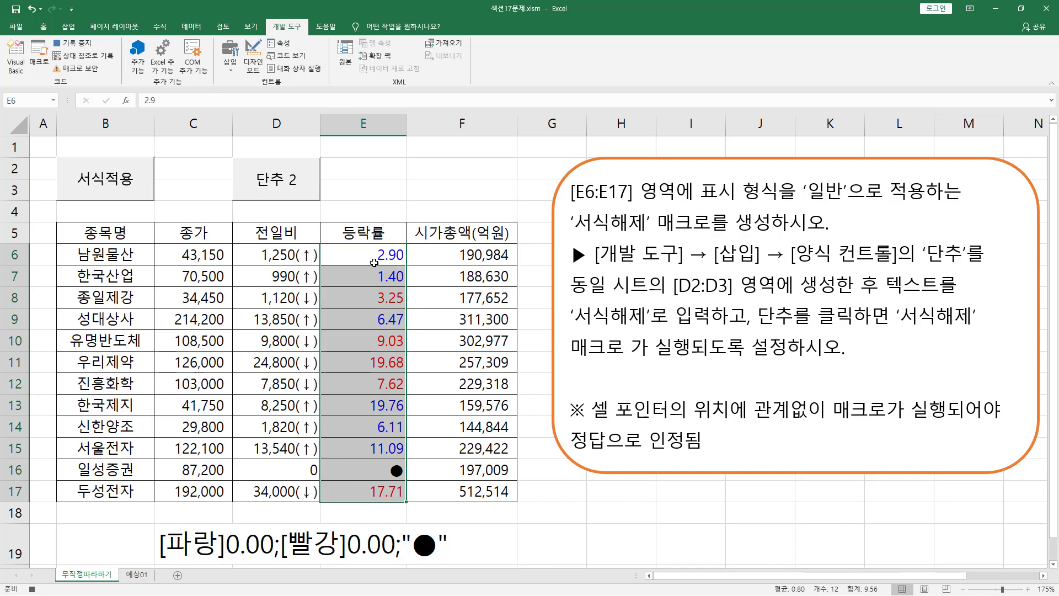
pyautogui.moveTo(696, 202); pyautogui.dragTo(853, 204)
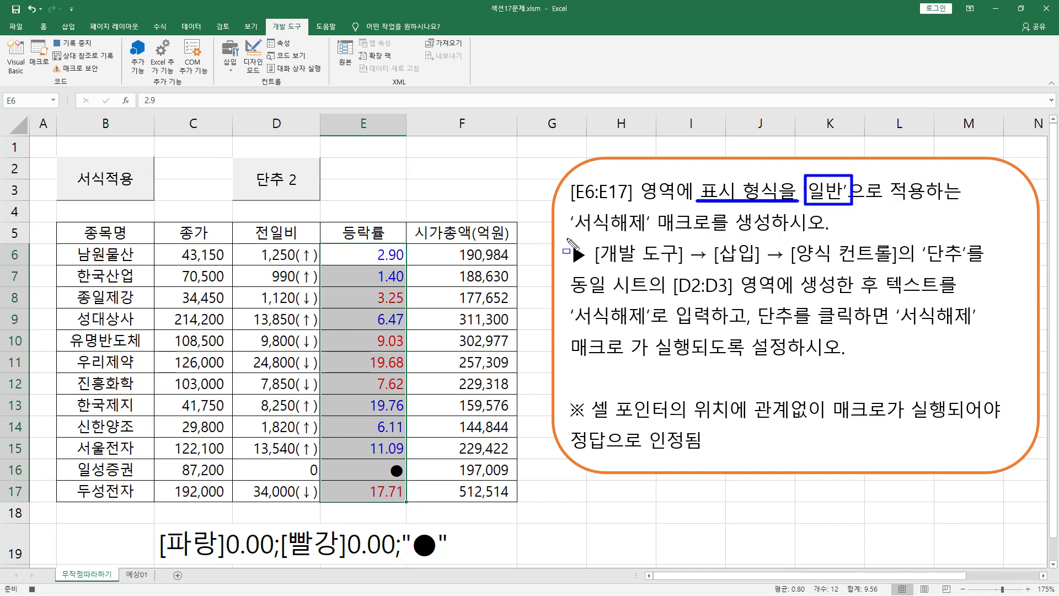
pyautogui.moveTo(568, 250)
pyautogui.mouseDown()
pyautogui.moveTo(669, 230)
pyautogui.moveTo(666, 208)
pyautogui.mouseUp()
pyautogui.press('Escape')
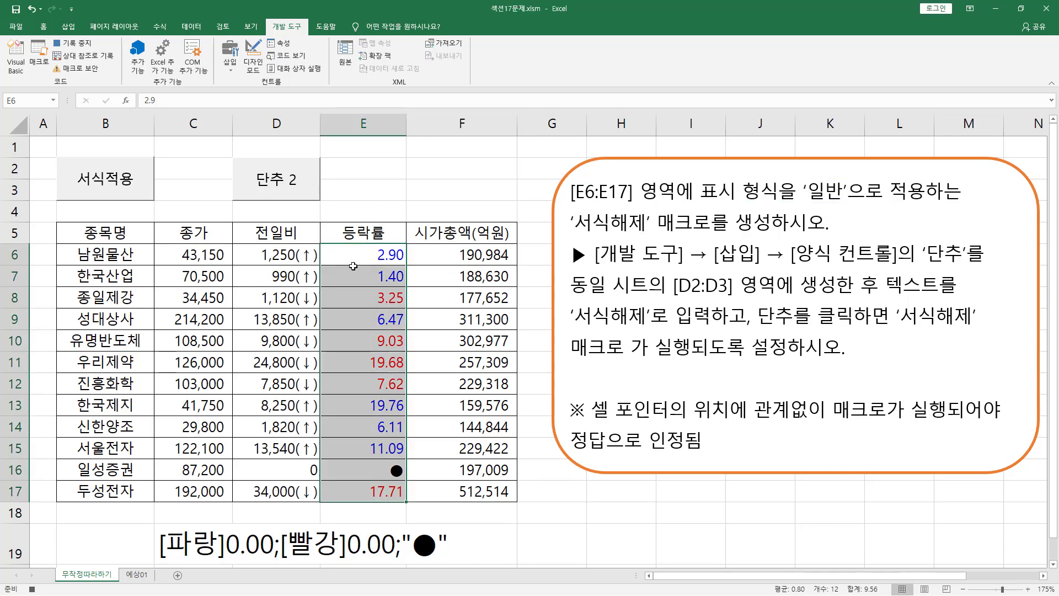
pyautogui.hotkey('ctrl', '1')
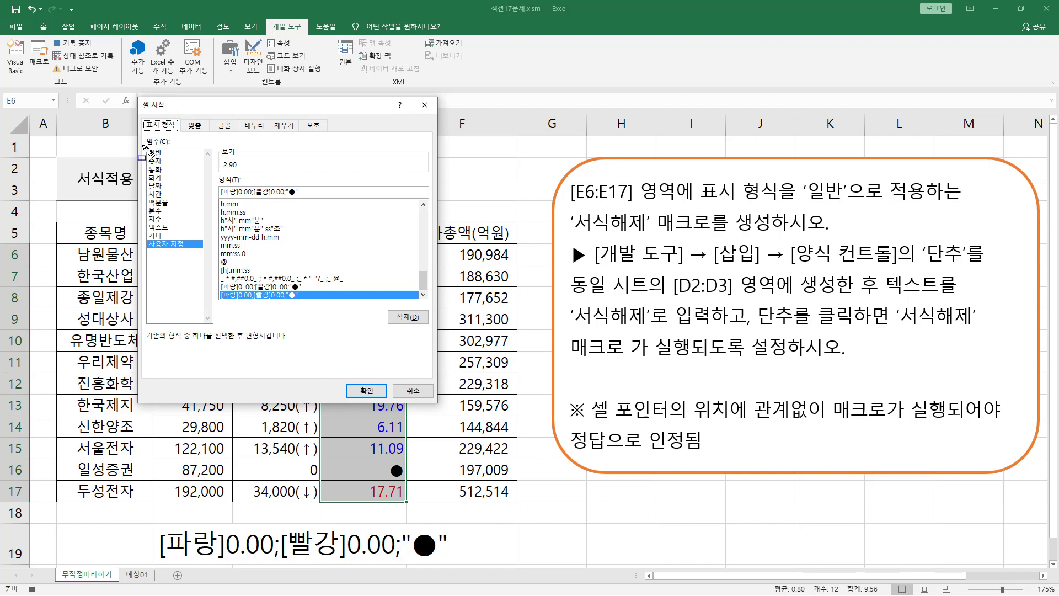
pyautogui.moveTo(142, 145); pyautogui.dragTo(171, 158)
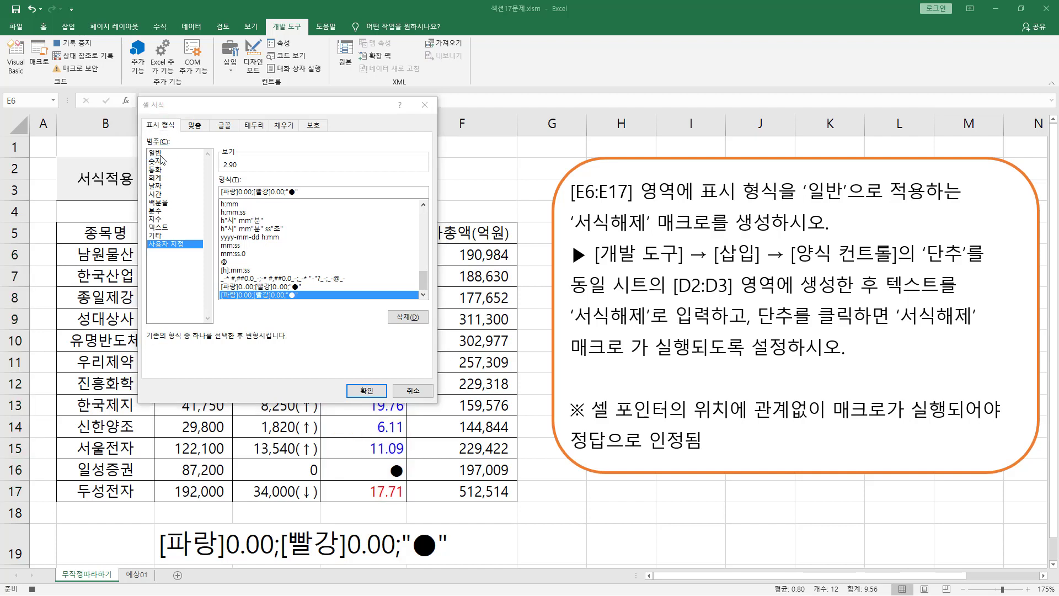
pyautogui.click(164, 154)
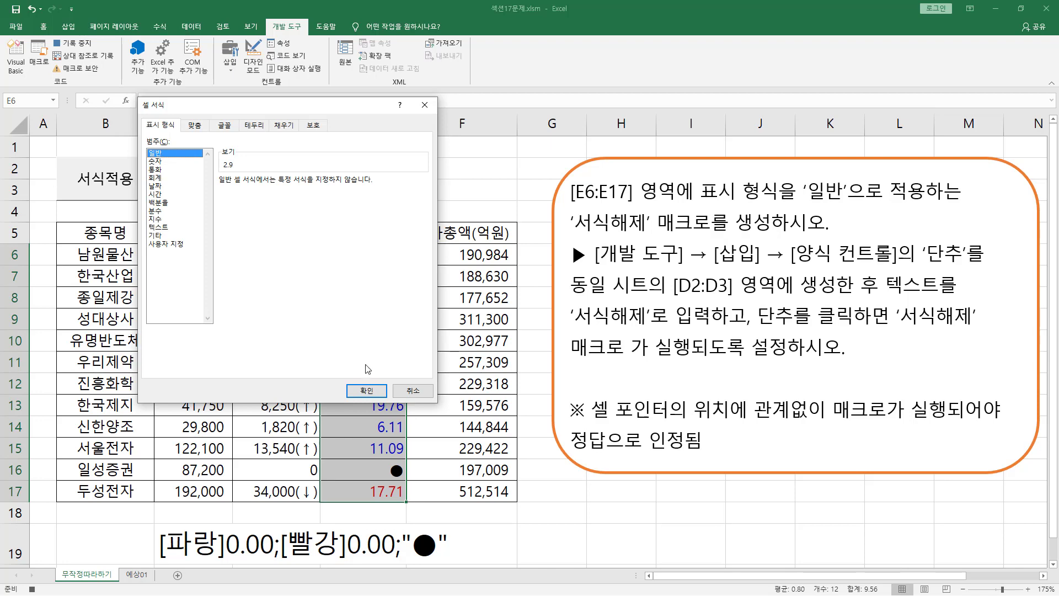
pyautogui.click(366, 391)
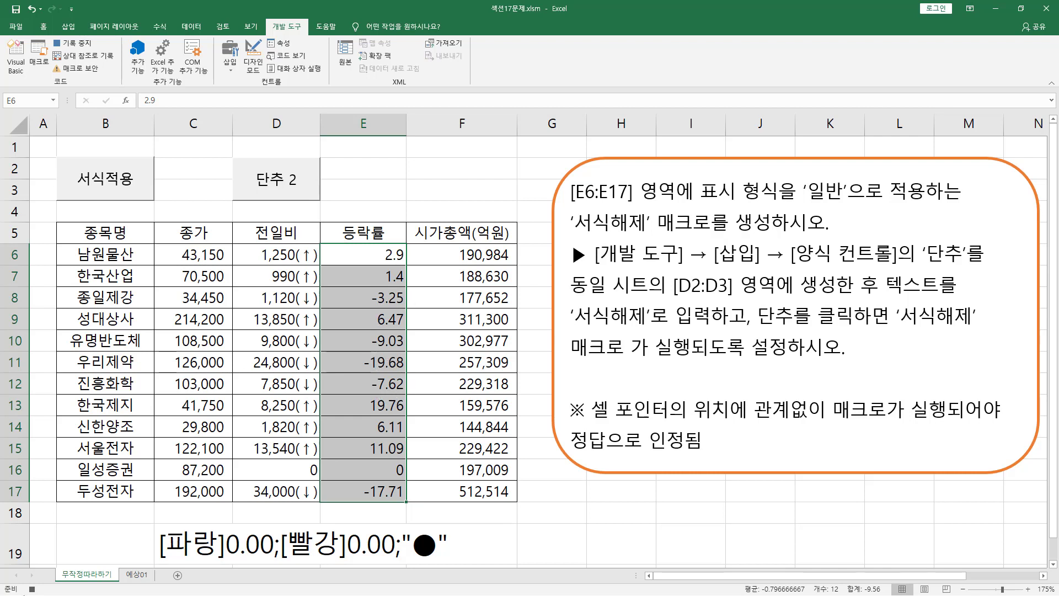
pyautogui.click(33, 588)
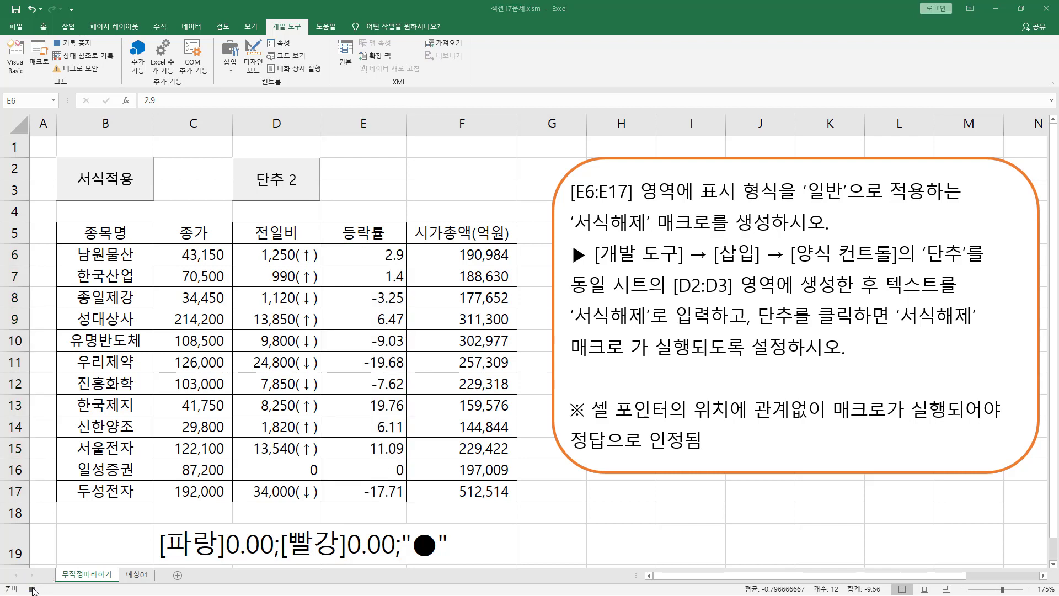
pyautogui.click(32, 589)
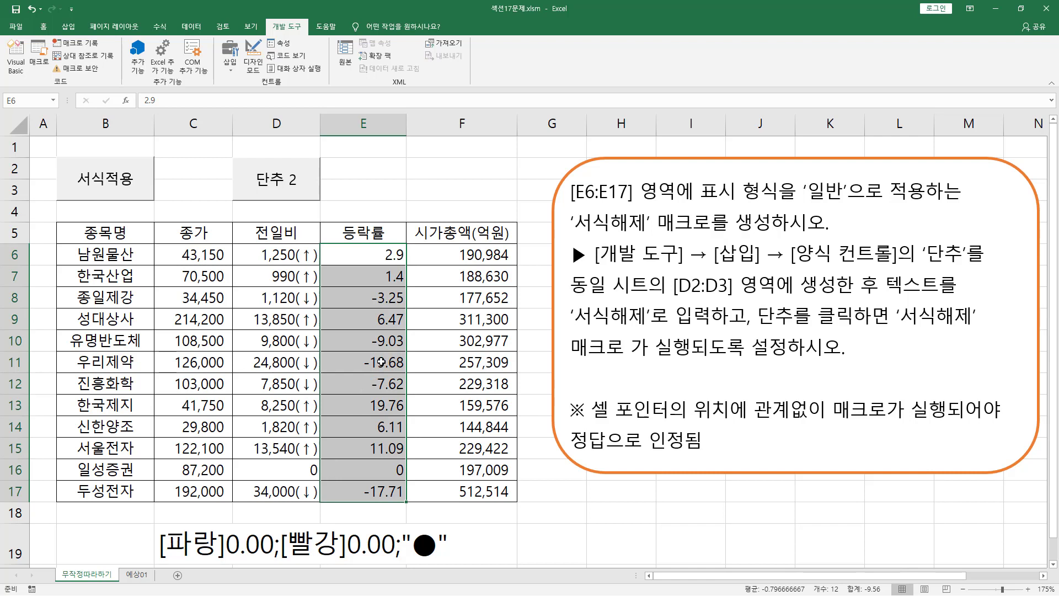
# Step: Change the text of the button in D2:D3 to 서식해제
pyautogui.rightClick(270, 178)
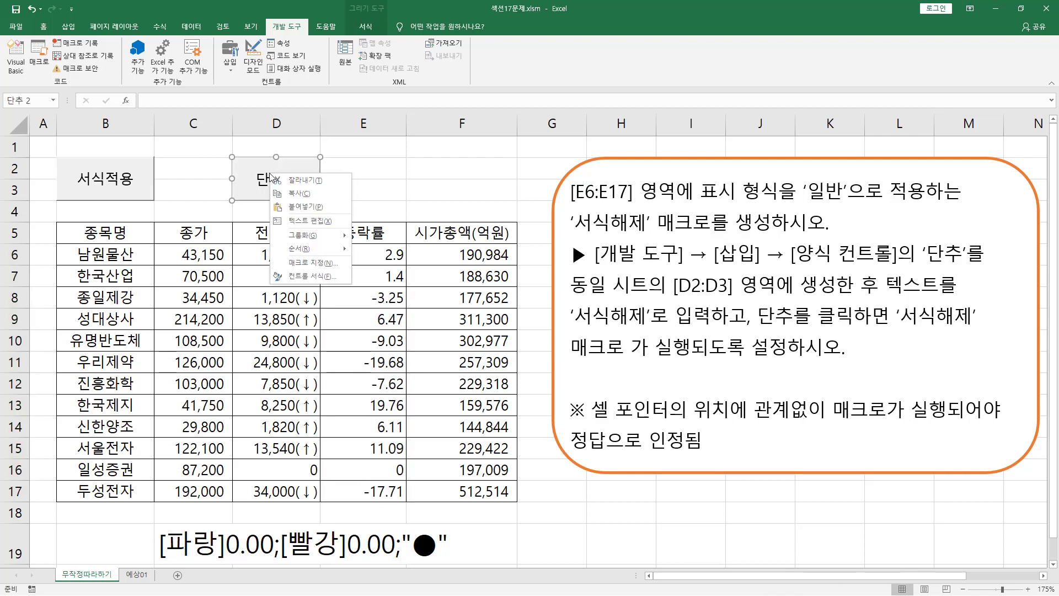
pyautogui.click(305, 221)
pyautogui.press('Delete')
pyautogui.press('Delete')
pyautogui.press('Delete')
pyautogui.press('Delete')
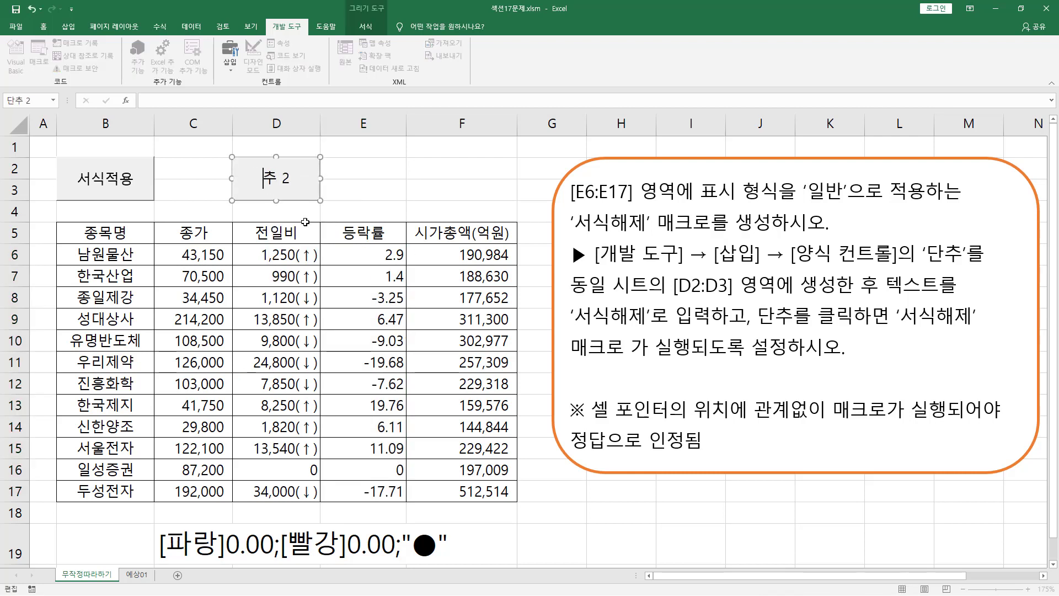
pyautogui.write('서식해제')
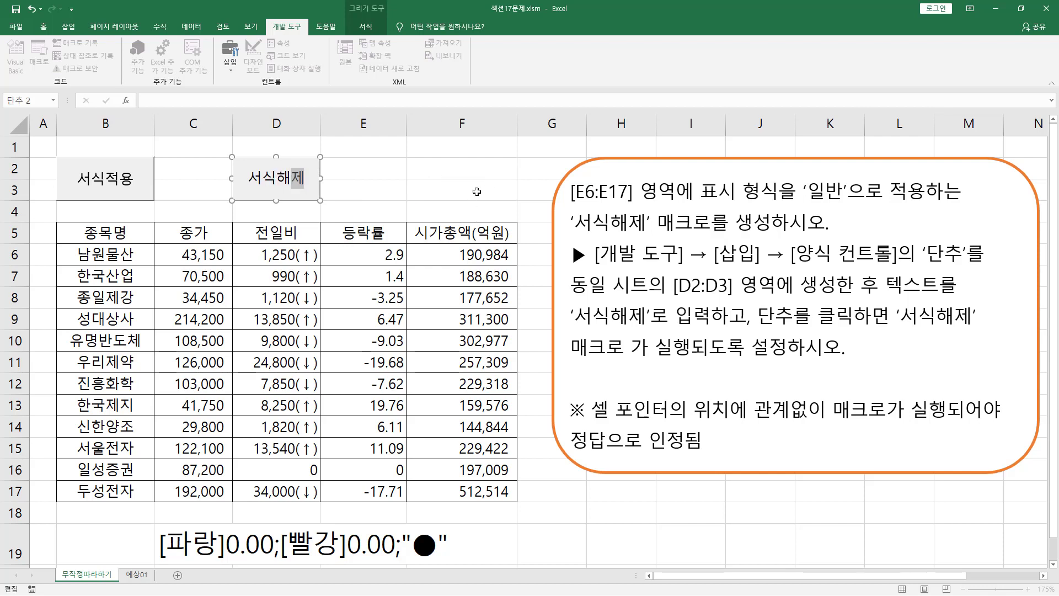
# Step: Finish editing the button text, test the 서식적용 and 서식해제 macros by running each twice from its button, and select cell F3
pyautogui.click(450, 196)
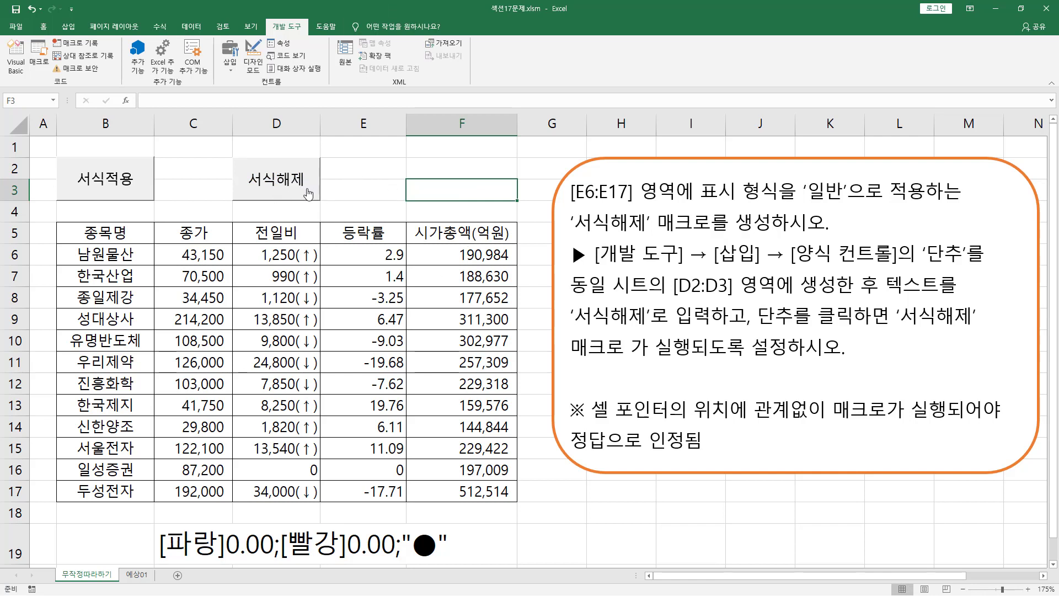
pyautogui.click(128, 185)
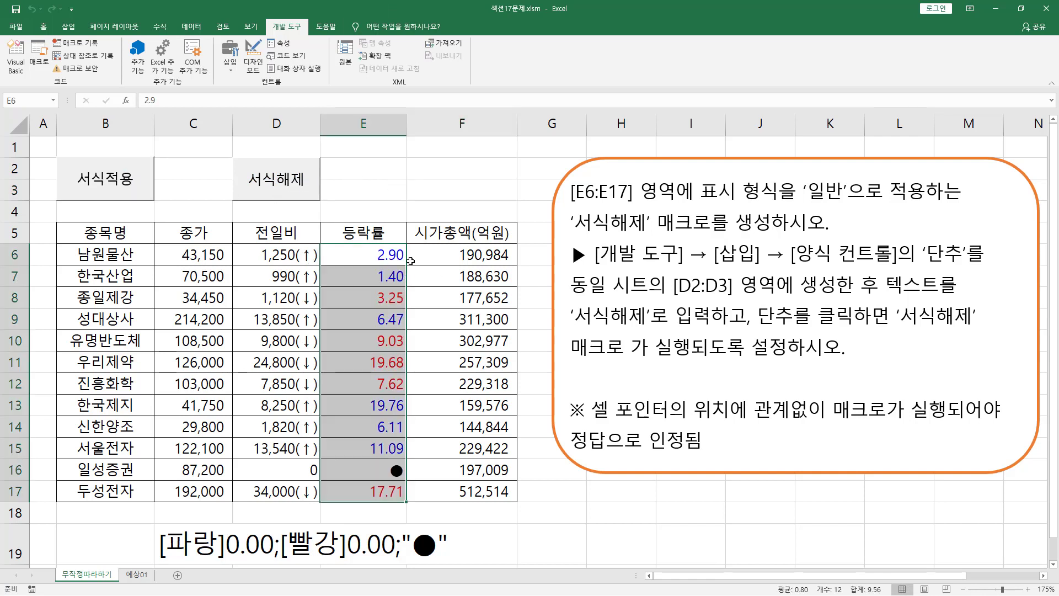
pyautogui.click(456, 187)
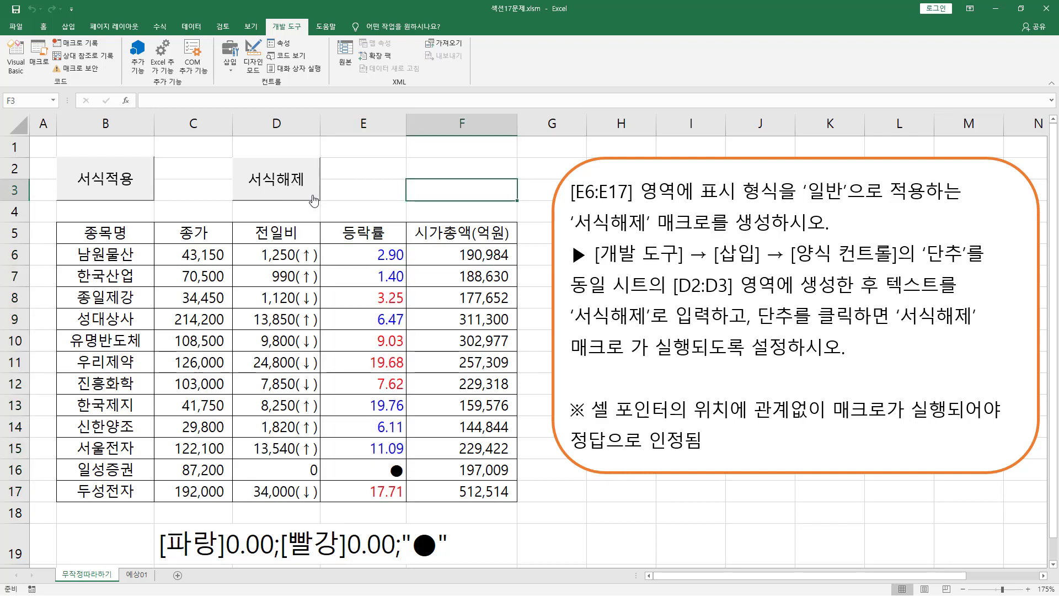
pyautogui.click(280, 183)
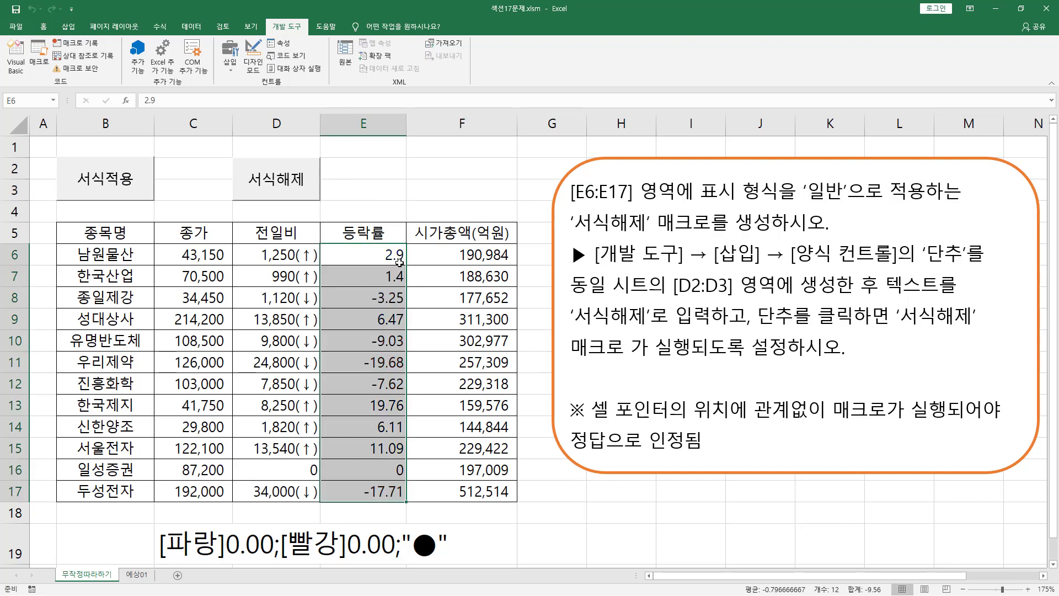
pyautogui.click(136, 189)
pyautogui.click(249, 186)
pyautogui.click(420, 191)
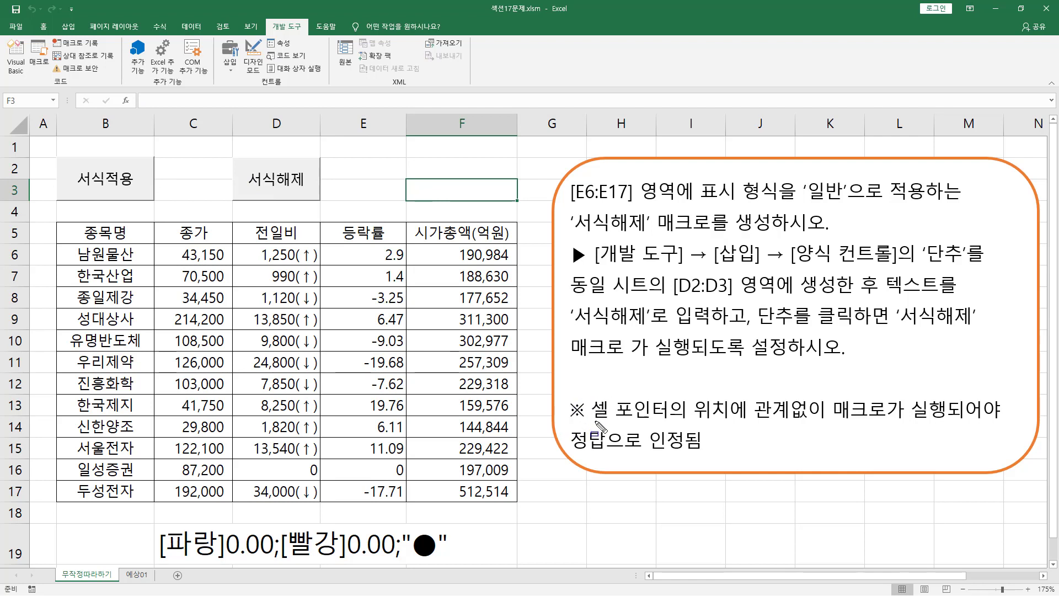
pyautogui.moveTo(594, 422)
pyautogui.mouseDown()
pyautogui.moveTo(814, 422)
pyautogui.moveTo(828, 400)
pyautogui.moveTo(984, 423)
pyautogui.mouseUp()
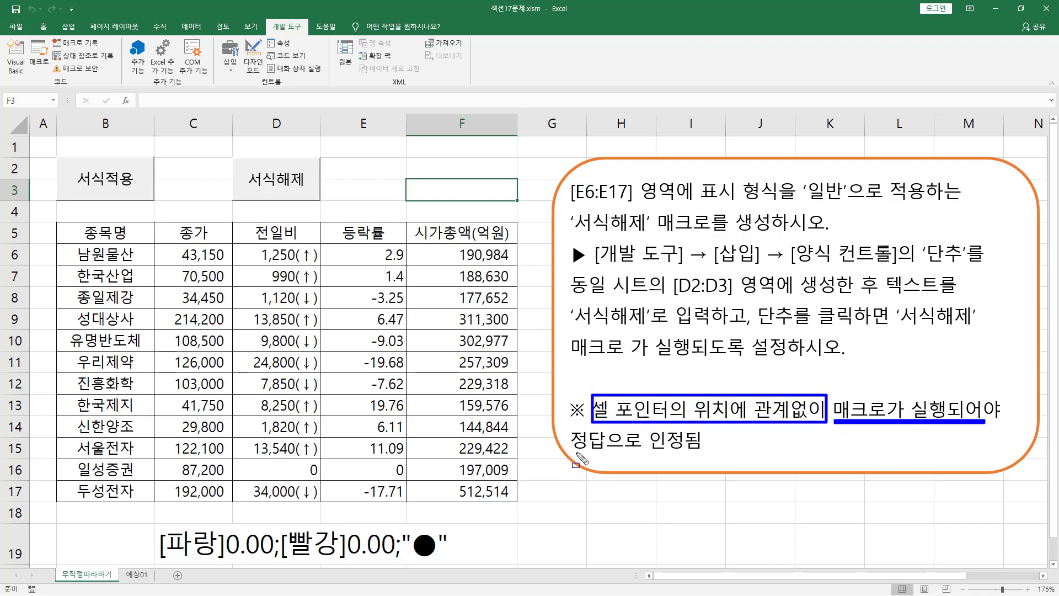
pyautogui.moveTo(575, 453); pyautogui.dragTo(707, 453)
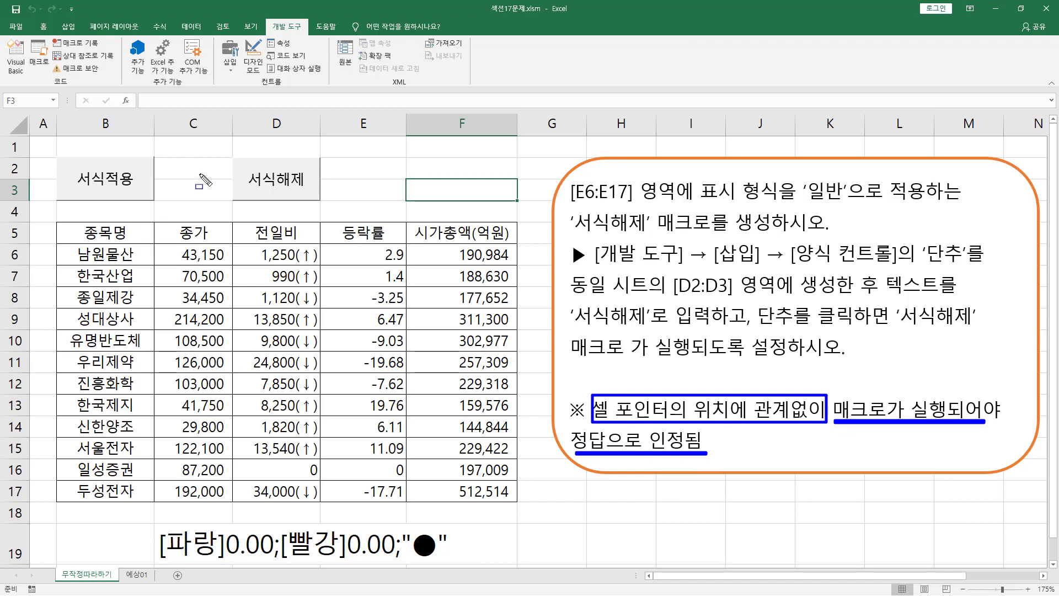
pyautogui.press('Escape')
pyautogui.press('Down')
pyautogui.press('Down')
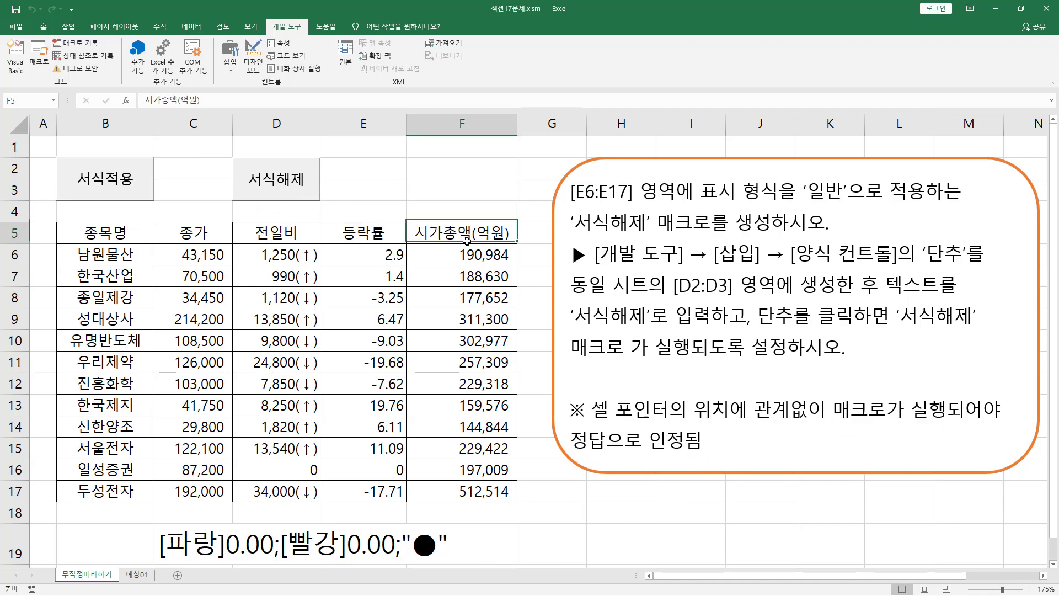
pyautogui.moveTo(319, 243)
pyautogui.mouseDown()
pyautogui.moveTo(388, 352)
pyautogui.moveTo(411, 500)
pyautogui.mouseUp()
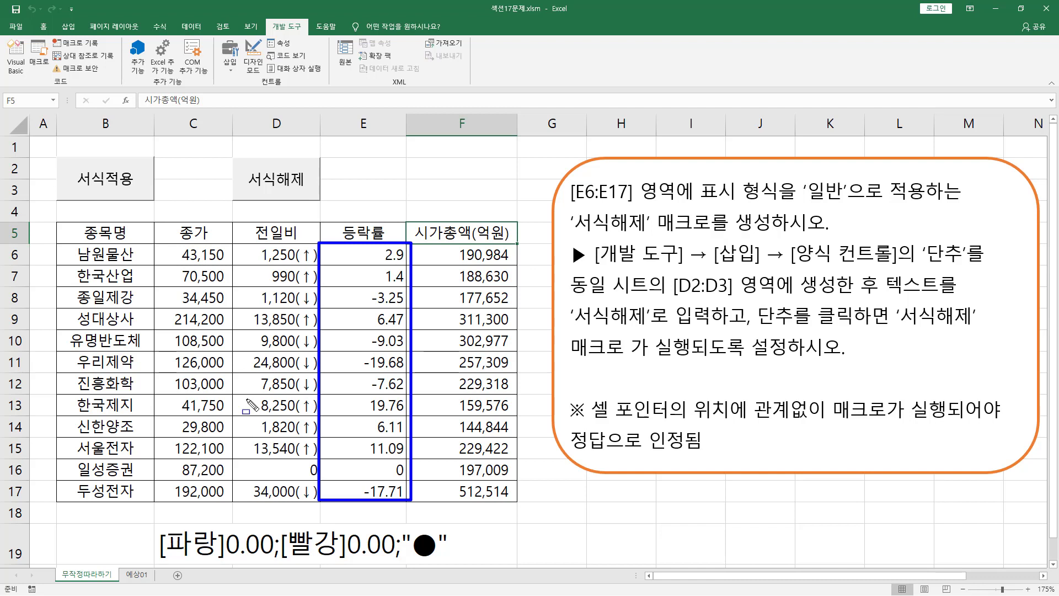
pyautogui.click(479, 335)
pyautogui.click(469, 318)
pyautogui.press('Escape')
pyautogui.click(380, 255)
pyautogui.moveTo(364, 253); pyautogui.dragTo(369, 490)
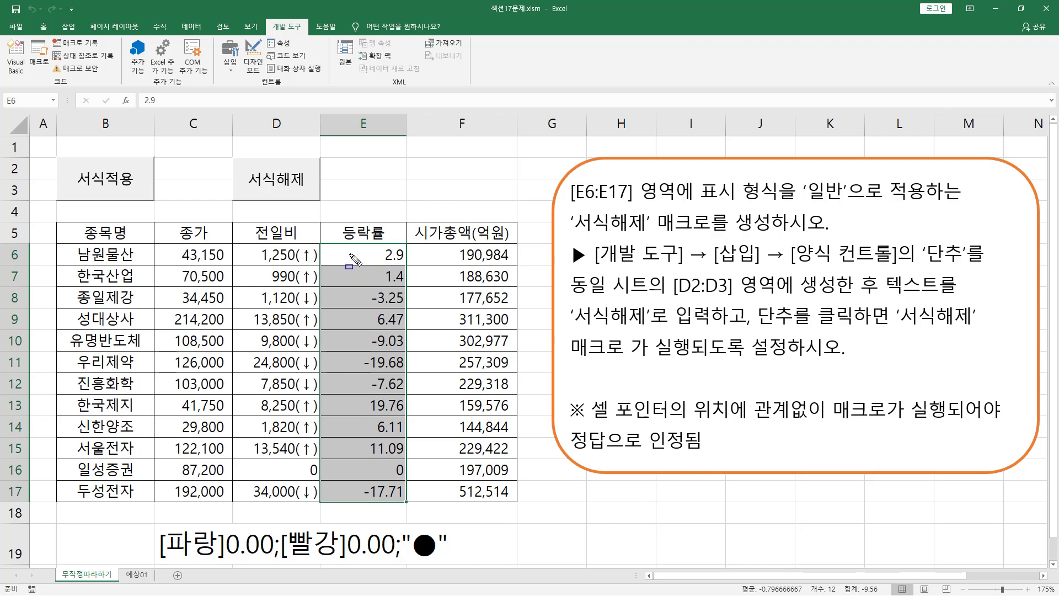
pyautogui.moveTo(330, 246)
pyautogui.mouseDown()
pyautogui.moveTo(385, 382)
pyautogui.moveTo(406, 504)
pyautogui.mouseUp()
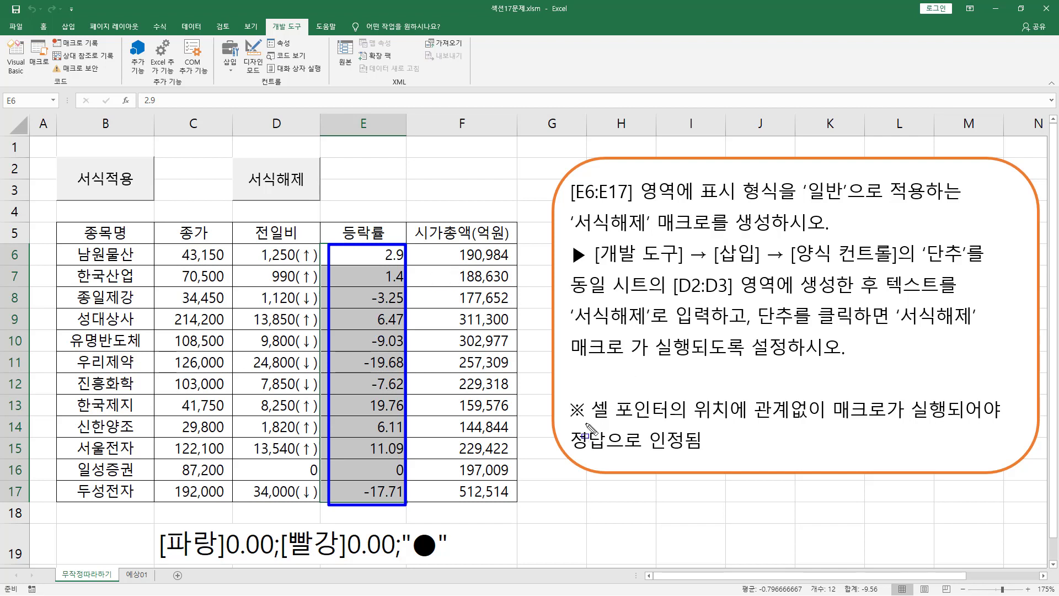
pyautogui.moveTo(584, 424); pyautogui.dragTo(739, 426)
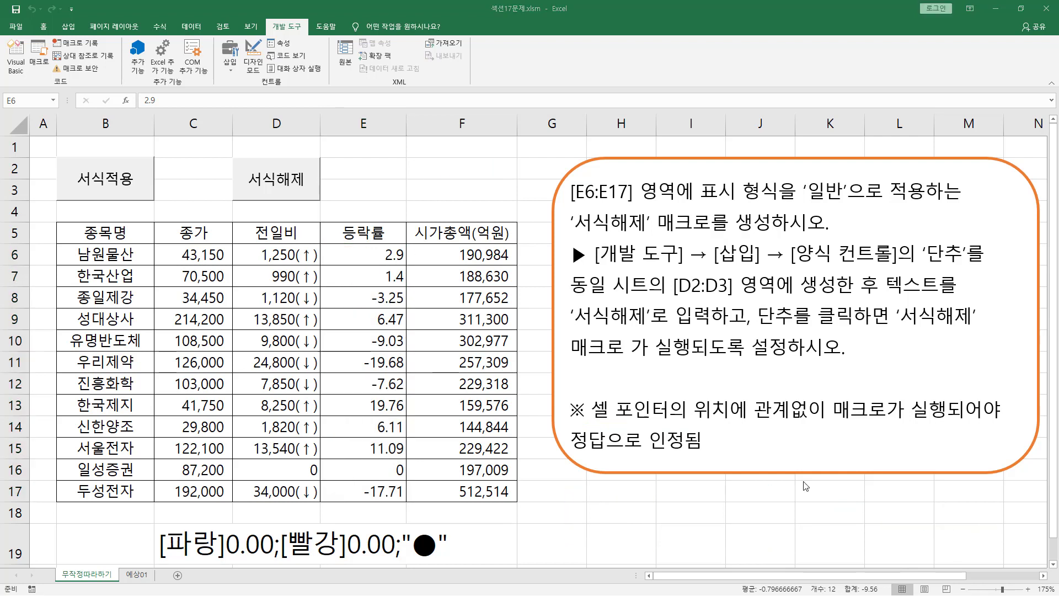
# Step: Select cell F2 outside E6:E17, alternately run the 서식적용 and 서식해제 macros from their buttons again, and return to F2
pyautogui.click(491, 169)
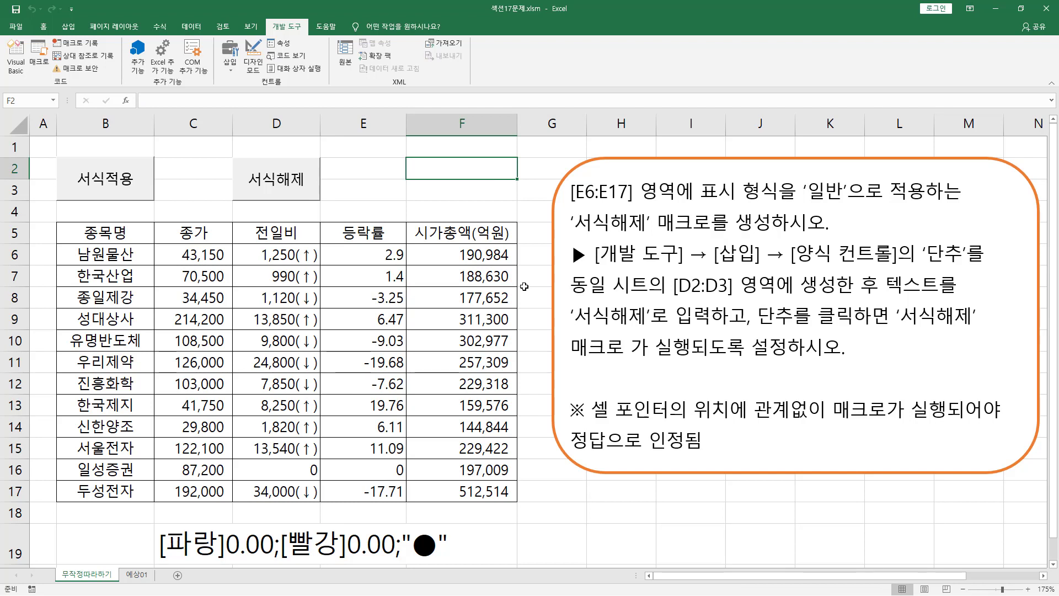
pyautogui.moveTo(339, 245)
pyautogui.mouseDown()
pyautogui.moveTo(406, 452)
pyautogui.moveTo(407, 504)
pyautogui.mouseUp()
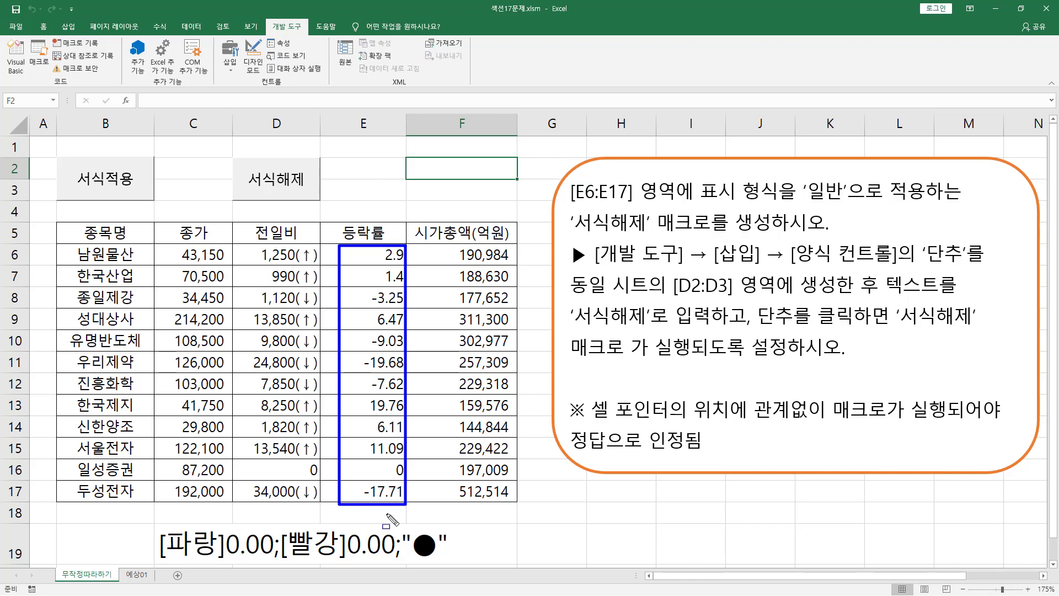
pyautogui.press('Escape')
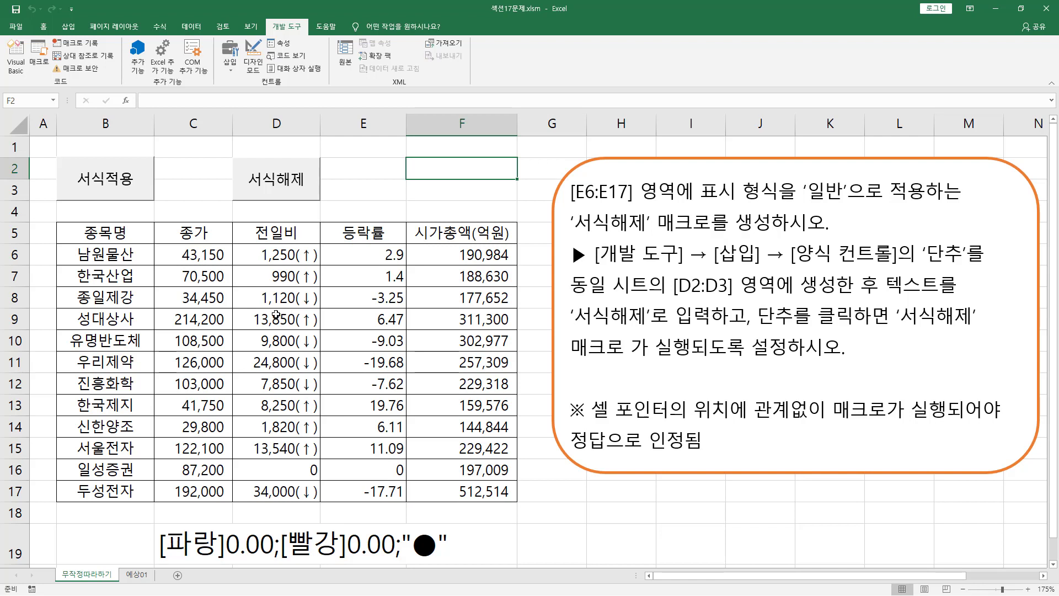
pyautogui.click(109, 196)
pyautogui.click(251, 180)
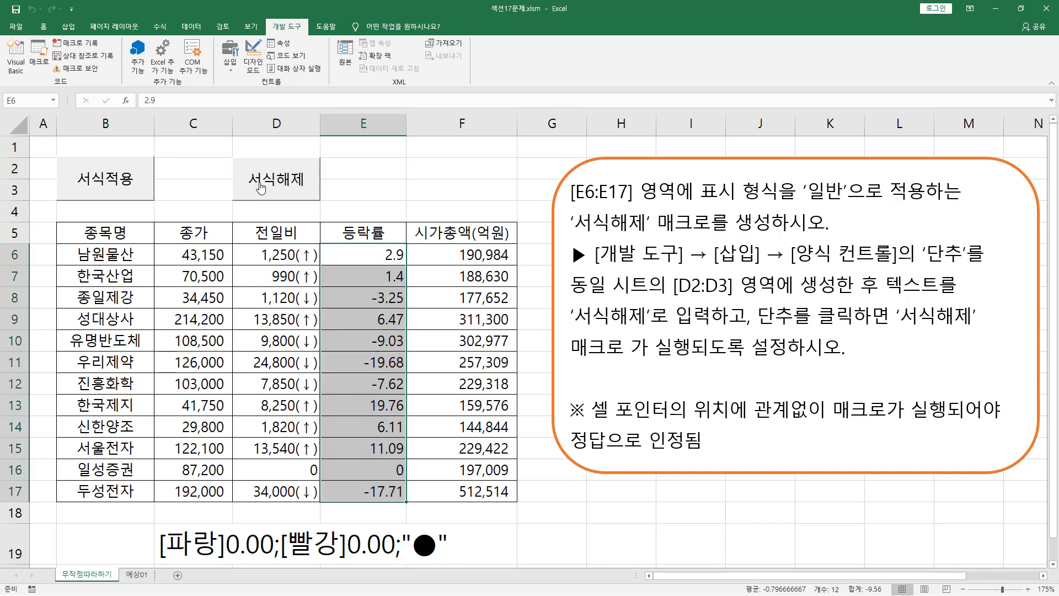
pyautogui.click(132, 178)
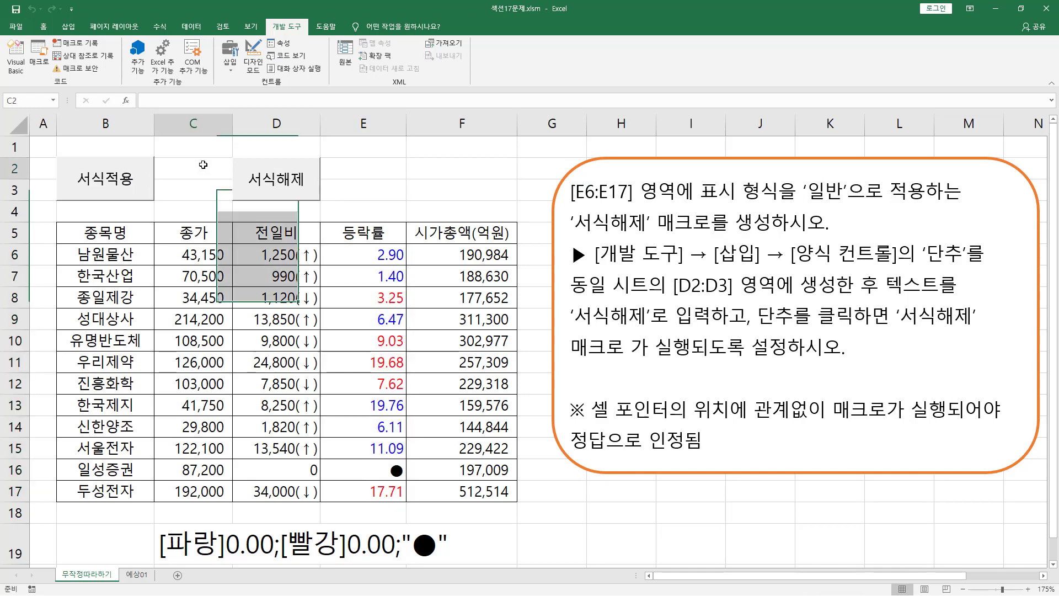
pyautogui.click(274, 179)
pyautogui.click(445, 173)
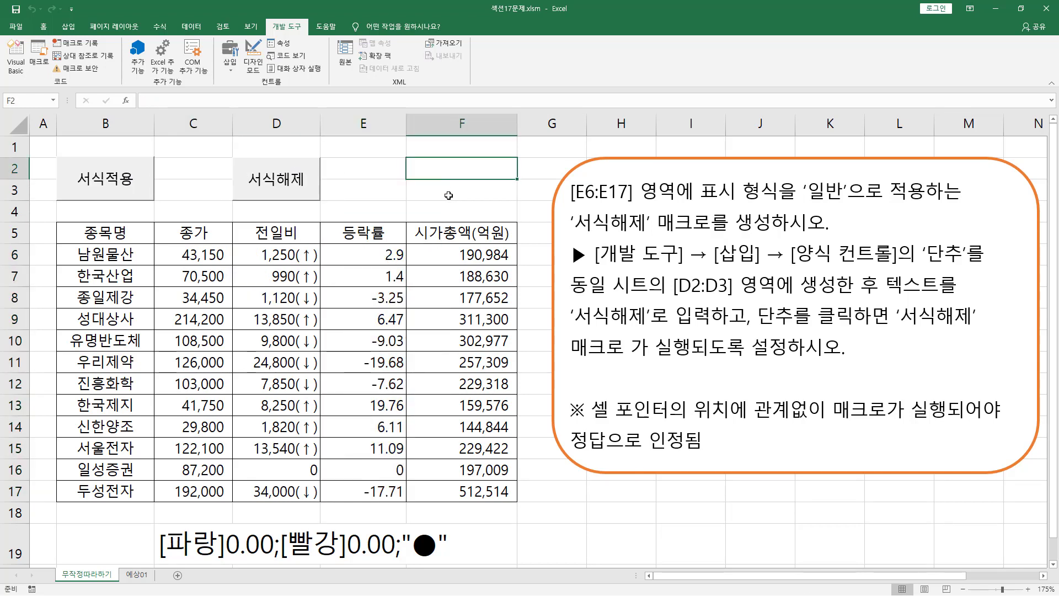